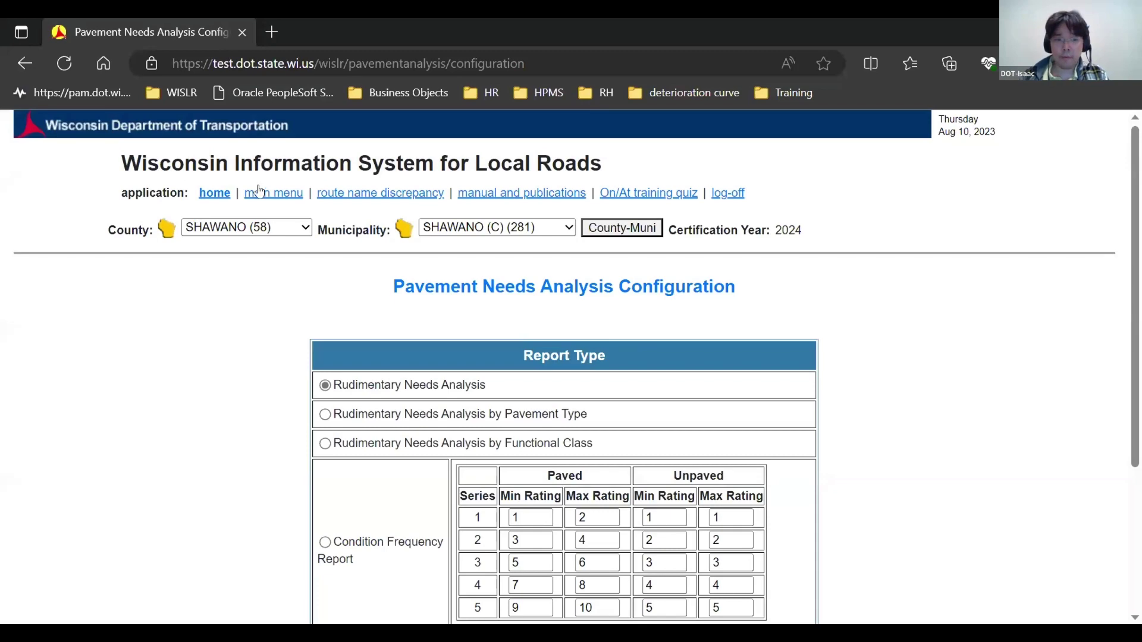
Go to the main menu and open the Pavement Needs Analysis configuration through Pavement Analysis
{"action": "left_click", "coordinate": [262, 192]}
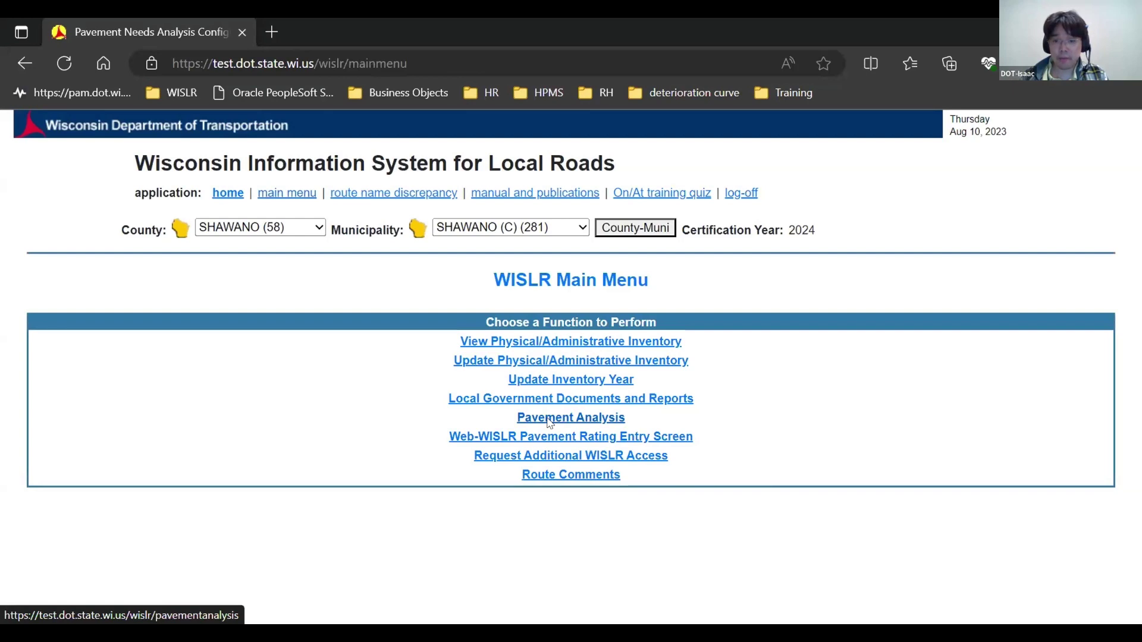
{"action": "left_click", "coordinate": [549, 418]}
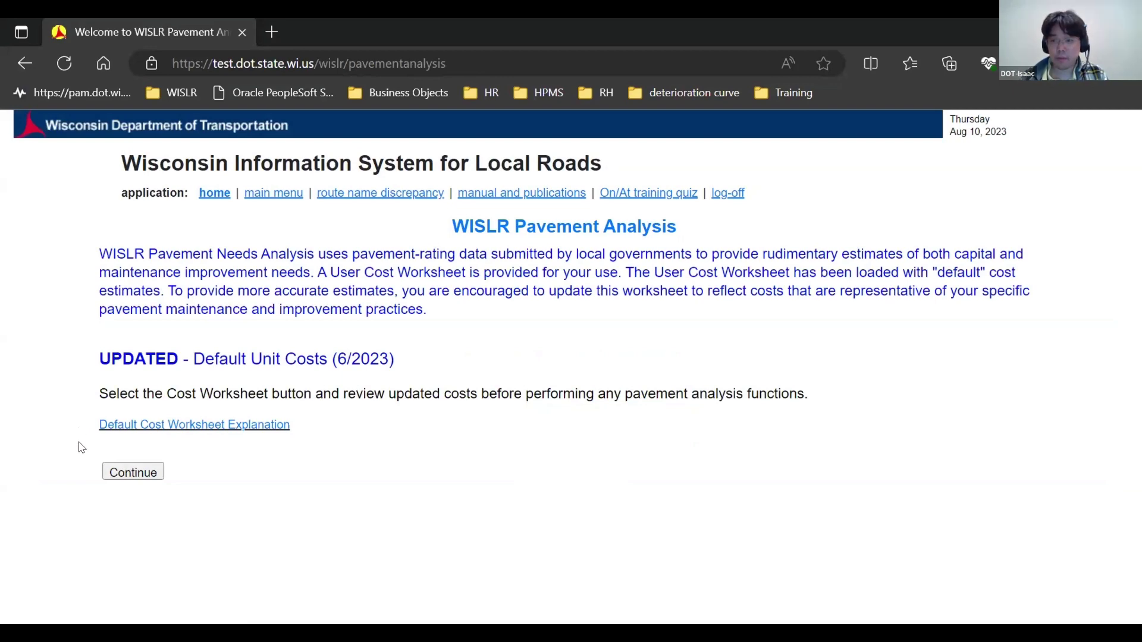
{"action": "left_click", "coordinate": [134, 478]}
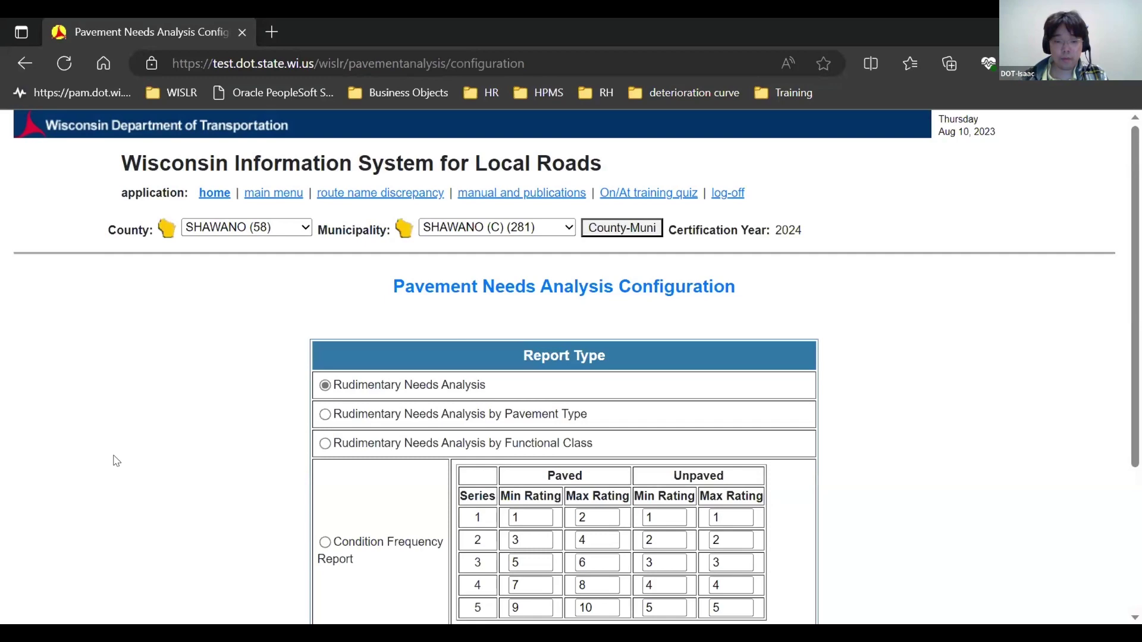
{"action": "scroll", "coordinate": [117, 462], "scroll_direction": "down", "scroll_amount": 3}
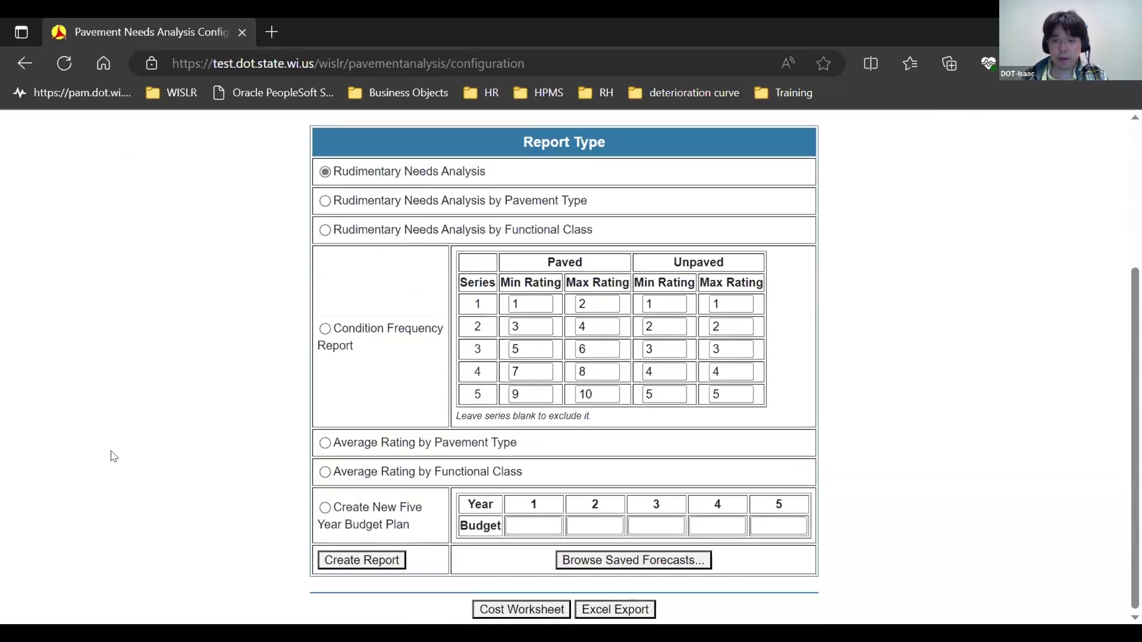
{"action": "scroll", "coordinate": [114, 457], "scroll_direction": "up", "scroll_amount": 1}
{"action": "scroll", "coordinate": [114, 456], "scroll_direction": "down", "scroll_amount": 1}
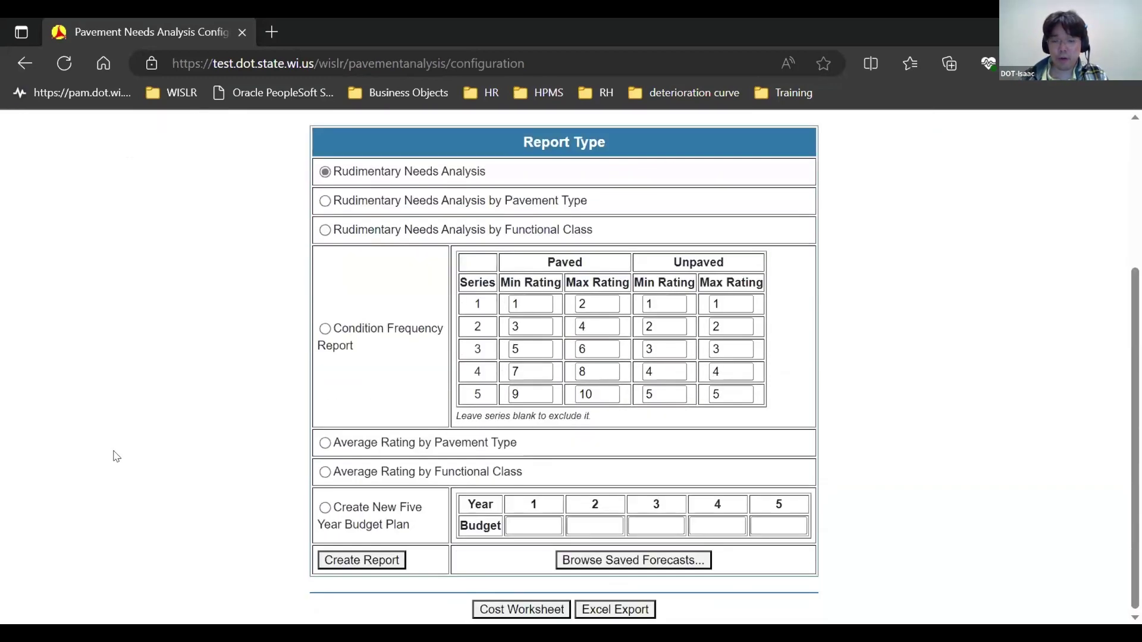
Choose the Condition Frequency Report, set paved series 1 maximum to 3, series 2 minimum to 4, series 4 maximum to 7, and blank paved series 5
{"action": "left_click", "coordinate": [332, 337]}
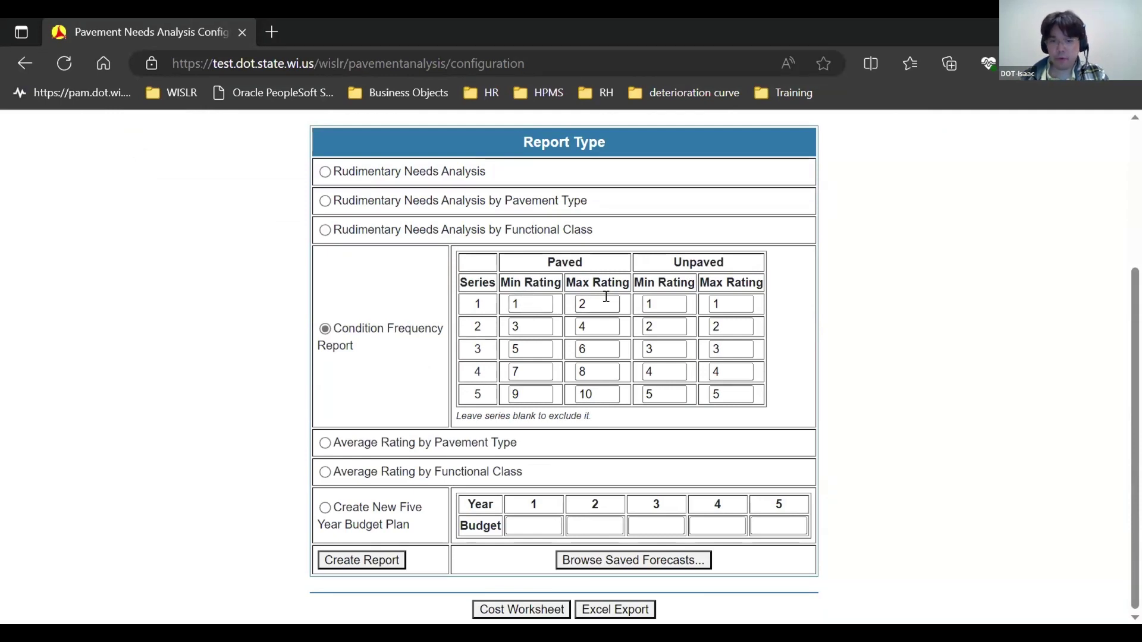
{"action": "left_click_drag", "start_coordinate": [602, 297], "coordinate": [581, 303]}
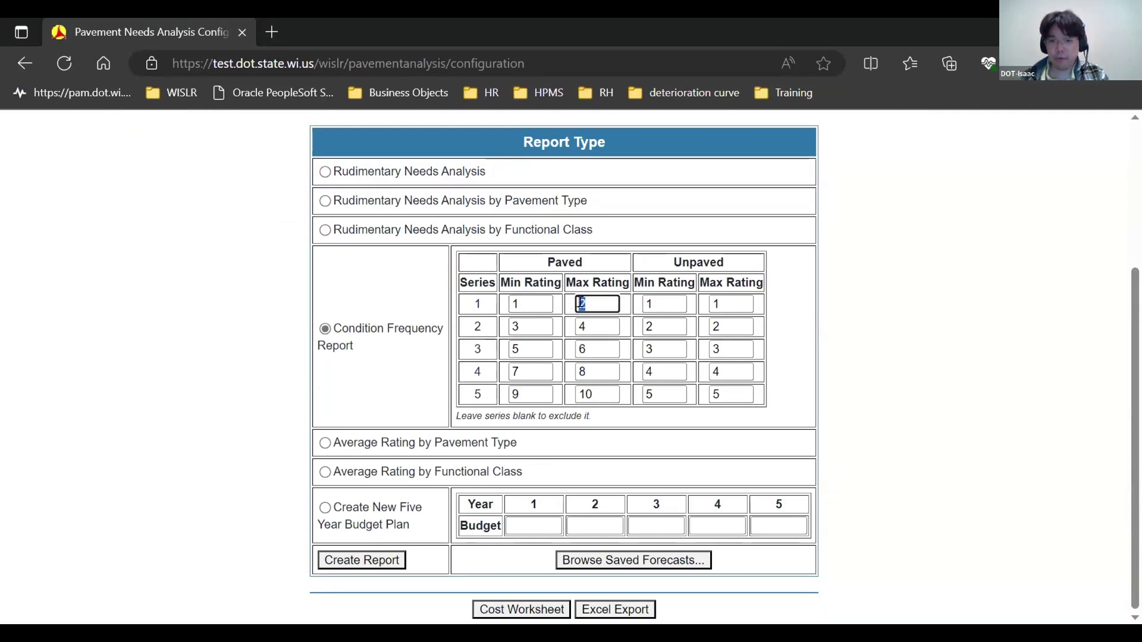
{"action": "type", "text": "3"}
{"action": "left_click_drag", "start_coordinate": [538, 327], "coordinate": [476, 321]}
{"action": "type", "text": "4"}
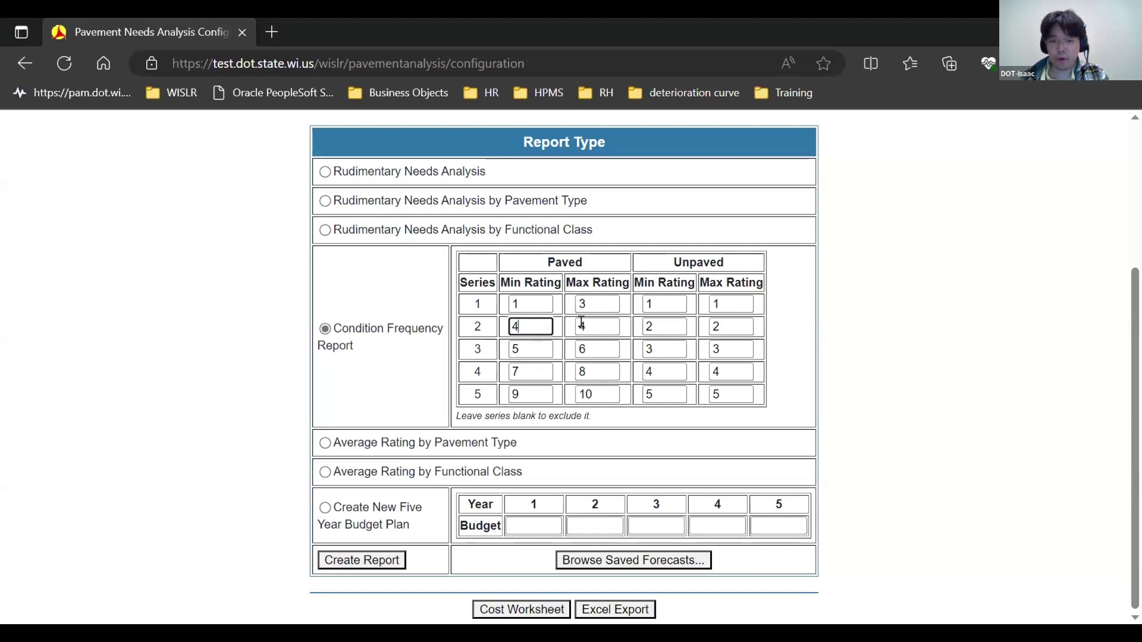
{"action": "left_click_drag", "start_coordinate": [594, 372], "coordinate": [578, 373]}
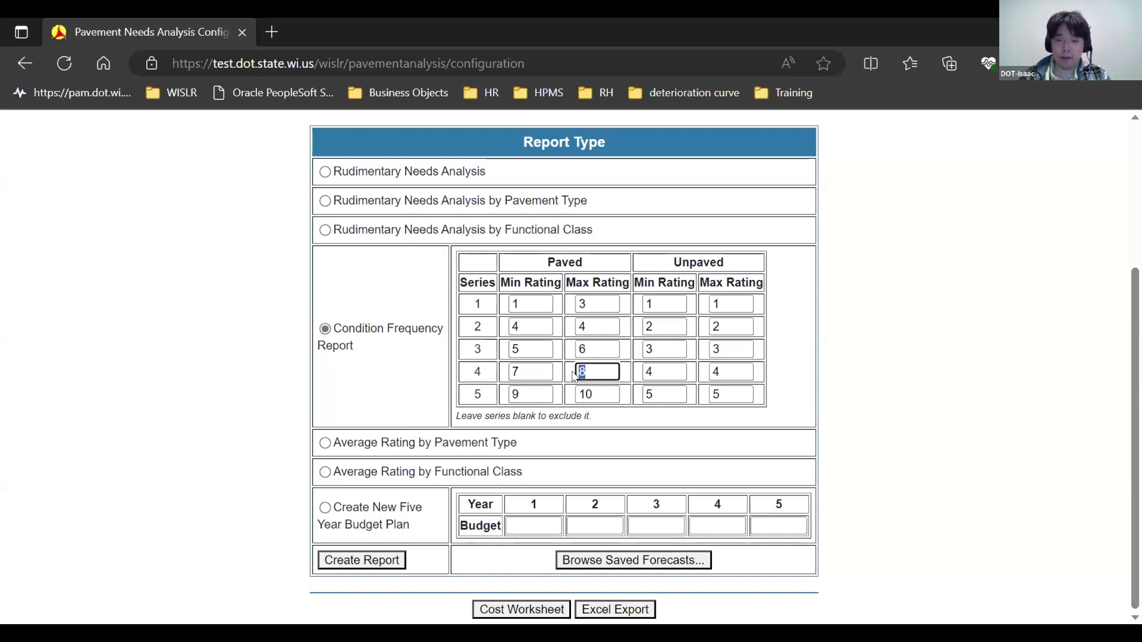
{"action": "type", "text": "7"}
{"action": "double_click", "coordinate": [521, 391]}
{"action": "key", "text": "BackSpace"}
{"action": "key", "text": "Tab"}
{"action": "key", "text": "BackSpace"}
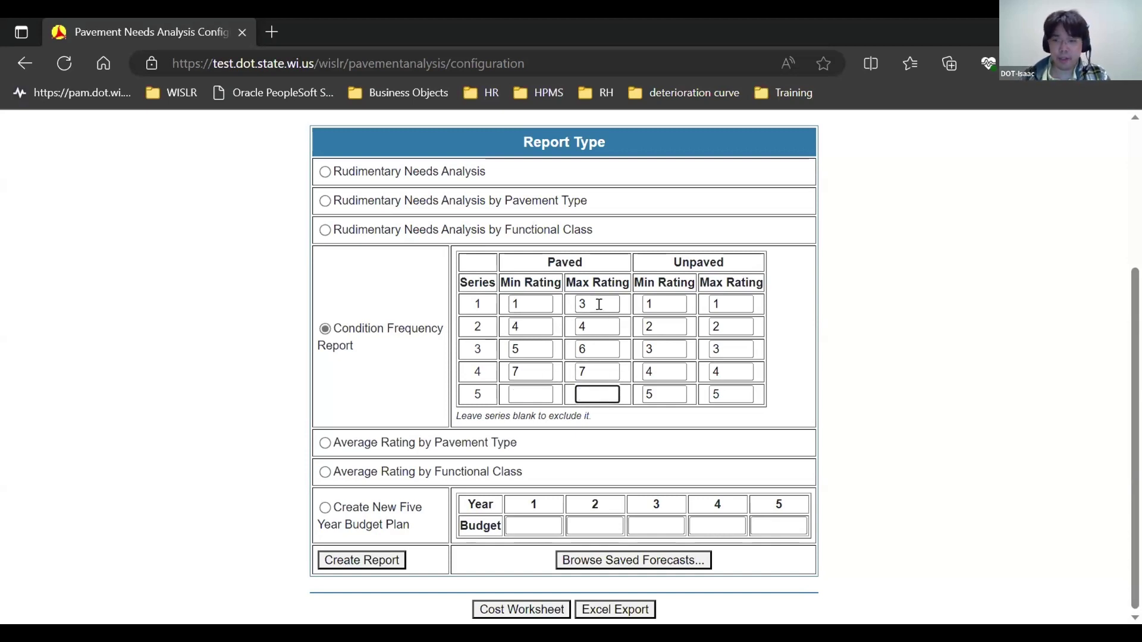
Set paved series 1 maximum to 2 and series 2 minimum to 3, try to create the report, and reload the configuration page
{"action": "left_click_drag", "start_coordinate": [600, 304], "coordinate": [579, 304]}
{"action": "type", "text": "2"}
{"action": "left_click_drag", "start_coordinate": [518, 326], "coordinate": [498, 331]}
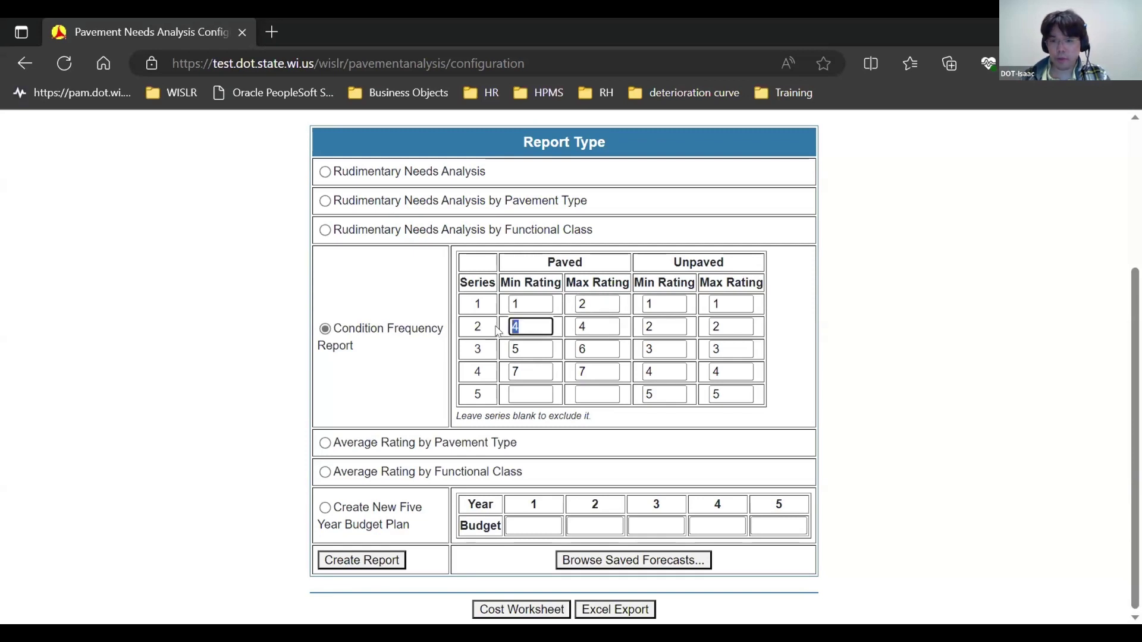
{"action": "type", "text": "3"}
{"action": "left_click", "coordinate": [406, 290]}
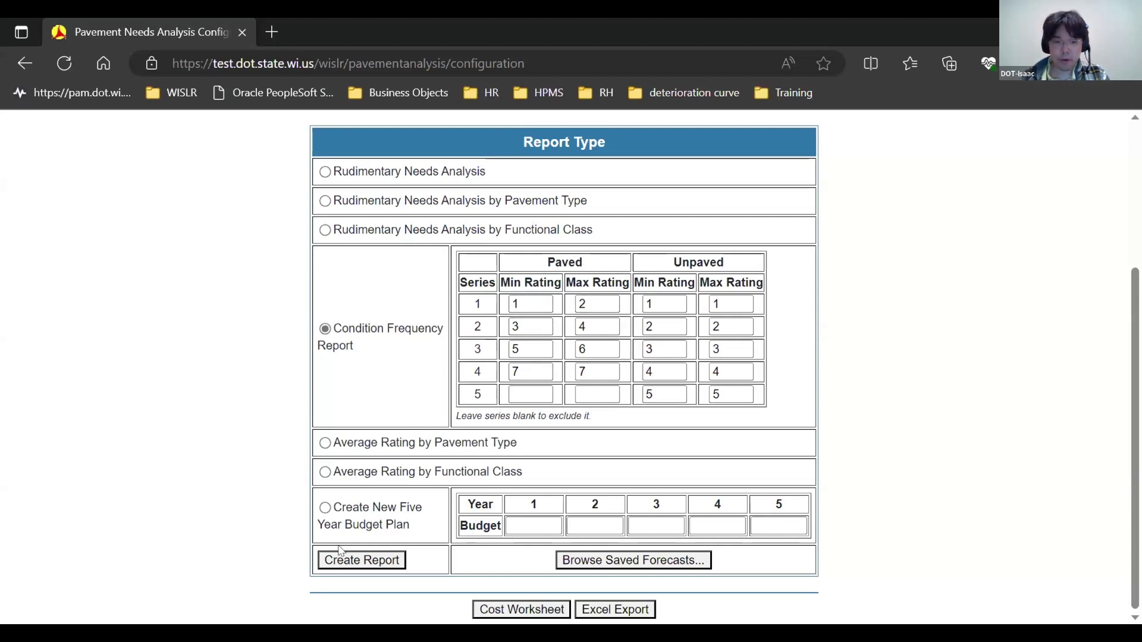
{"action": "left_click", "coordinate": [365, 561]}
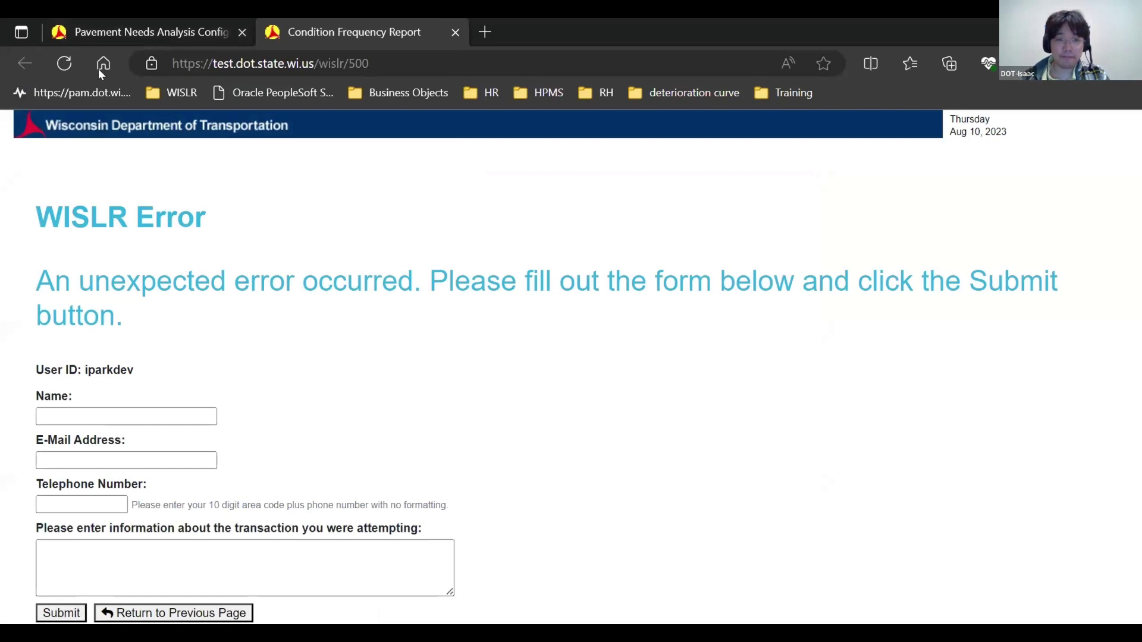
{"action": "key", "text": "ctrl+w"}
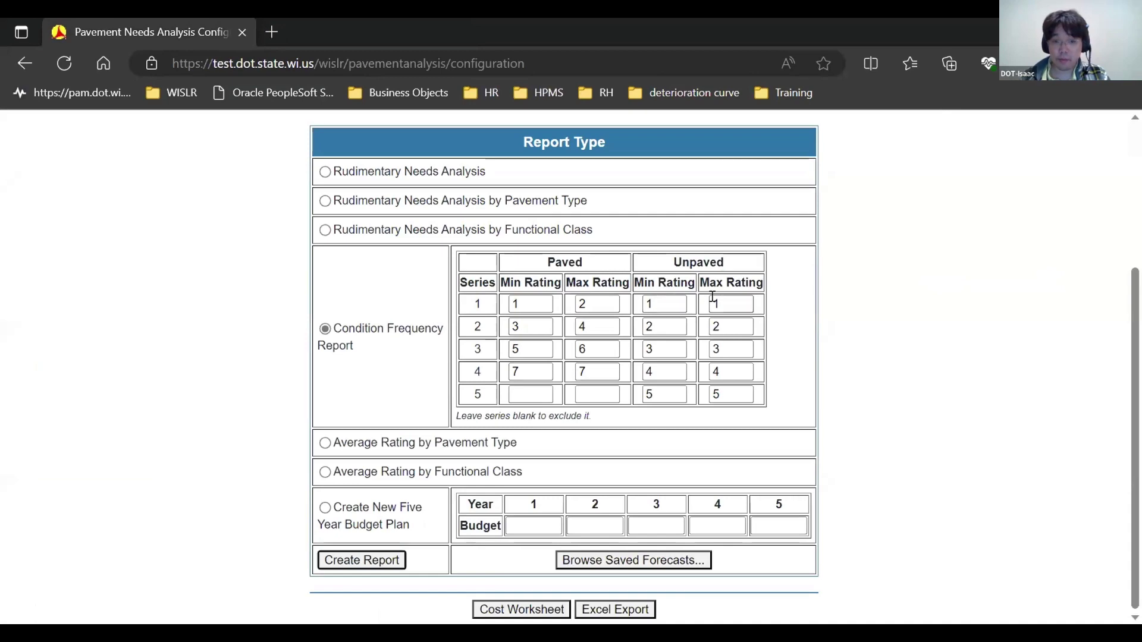
{"action": "left_click", "coordinate": [64, 65]}
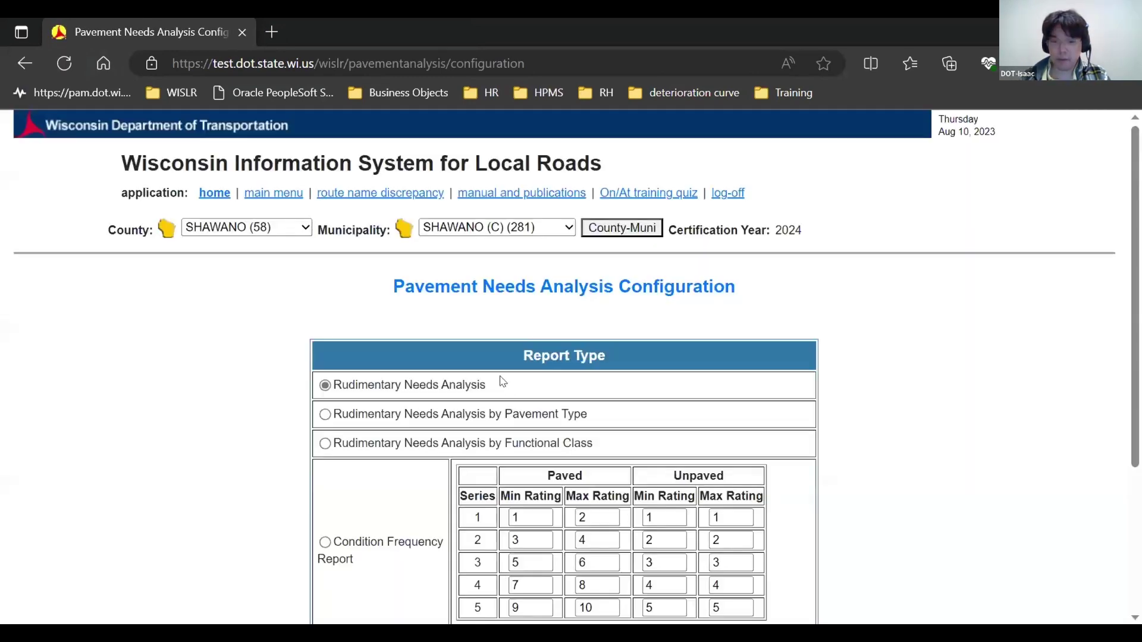
Try a Condition Frequency Report with paved ranges 1–2, 3–3, 4–6 and 7–7 and series 5 blank, and reload the configuration page
{"action": "left_click", "coordinate": [524, 397]}
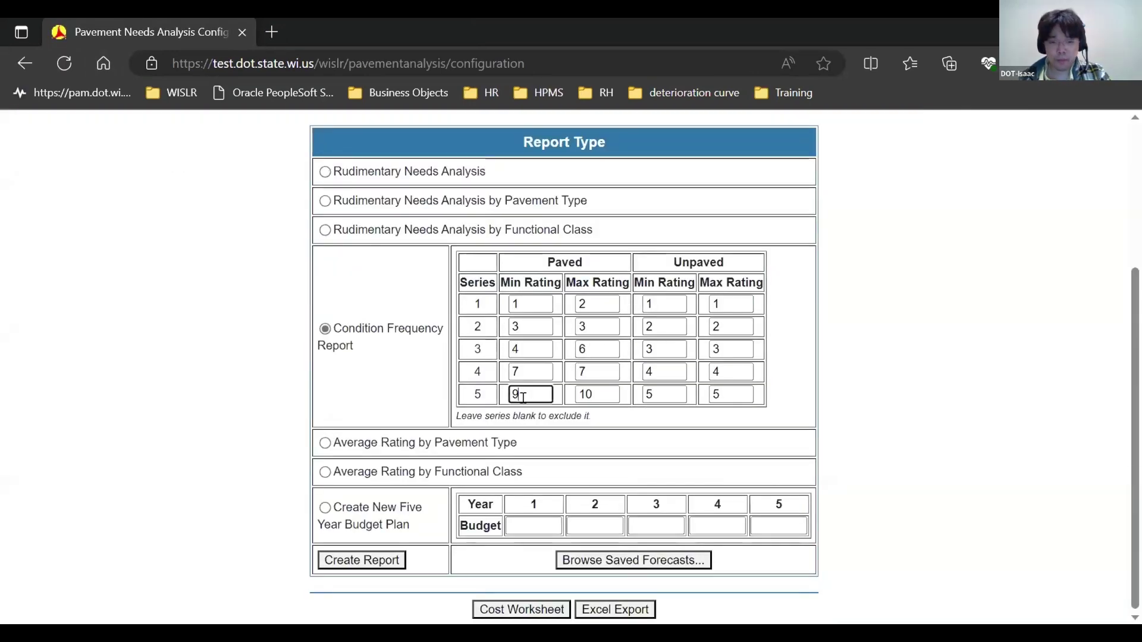
{"action": "key", "text": "BackSpace"}
{"action": "double_click", "coordinate": [598, 394]}
{"action": "key", "text": "BackSpace"}
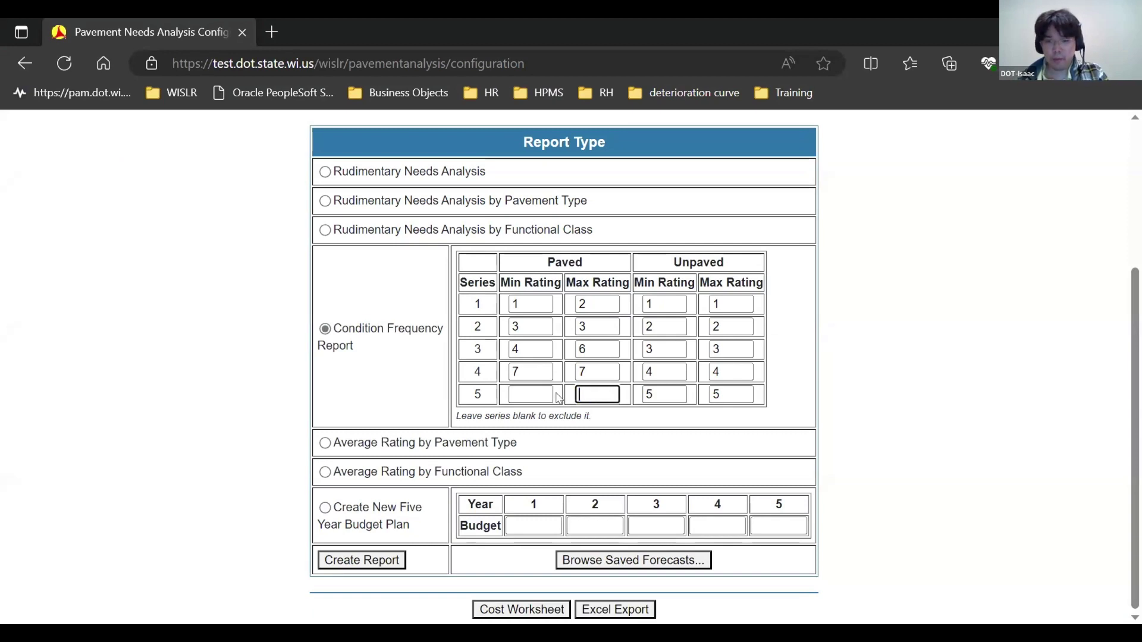
{"action": "left_click", "coordinate": [346, 562]}
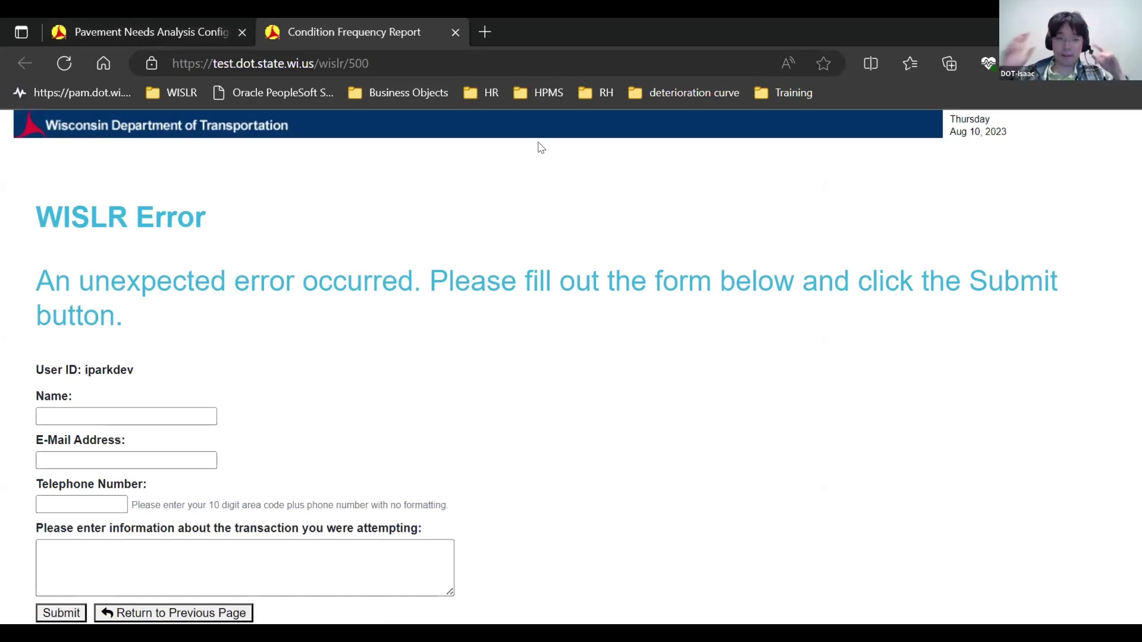
{"action": "key", "text": "alt+Left"}
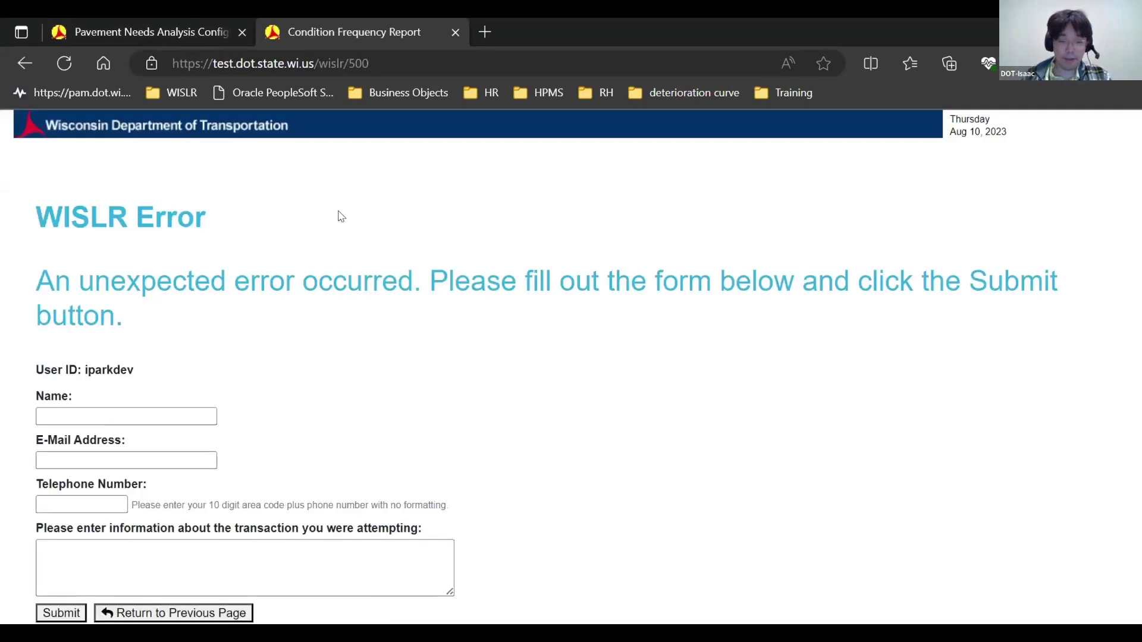
{"action": "key", "text": "ctrl+w"}
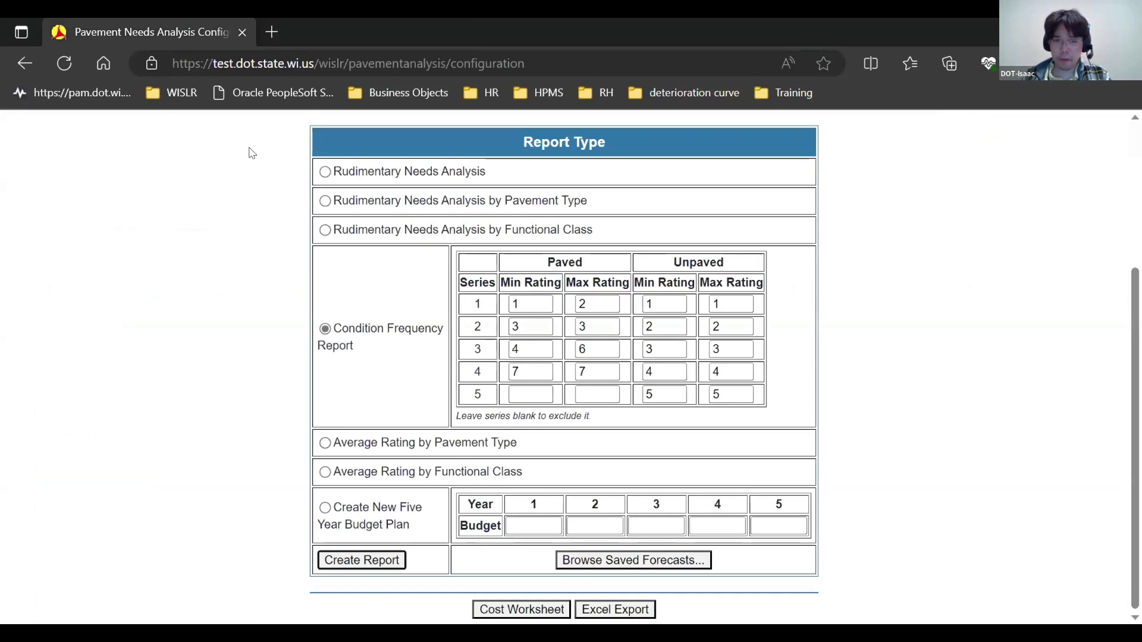
{"action": "left_click", "coordinate": [64, 63]}
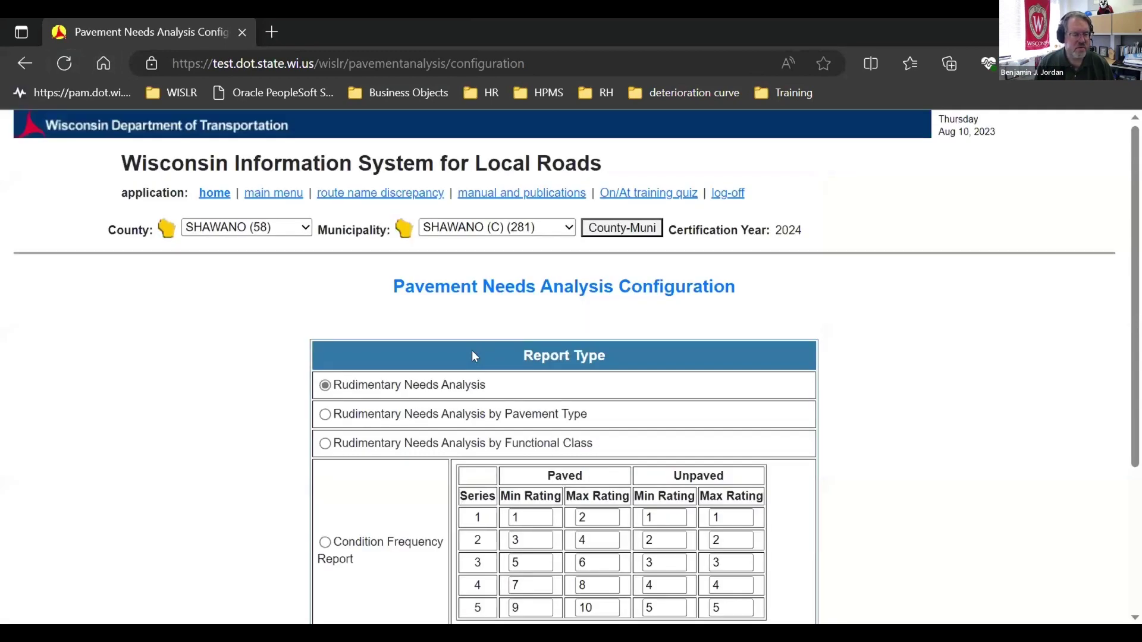
Create a Condition Frequency Report for the City of Shawano using the default rating ranges
{"action": "scroll", "coordinate": [471, 356], "scroll_direction": "down", "scroll_amount": 3}
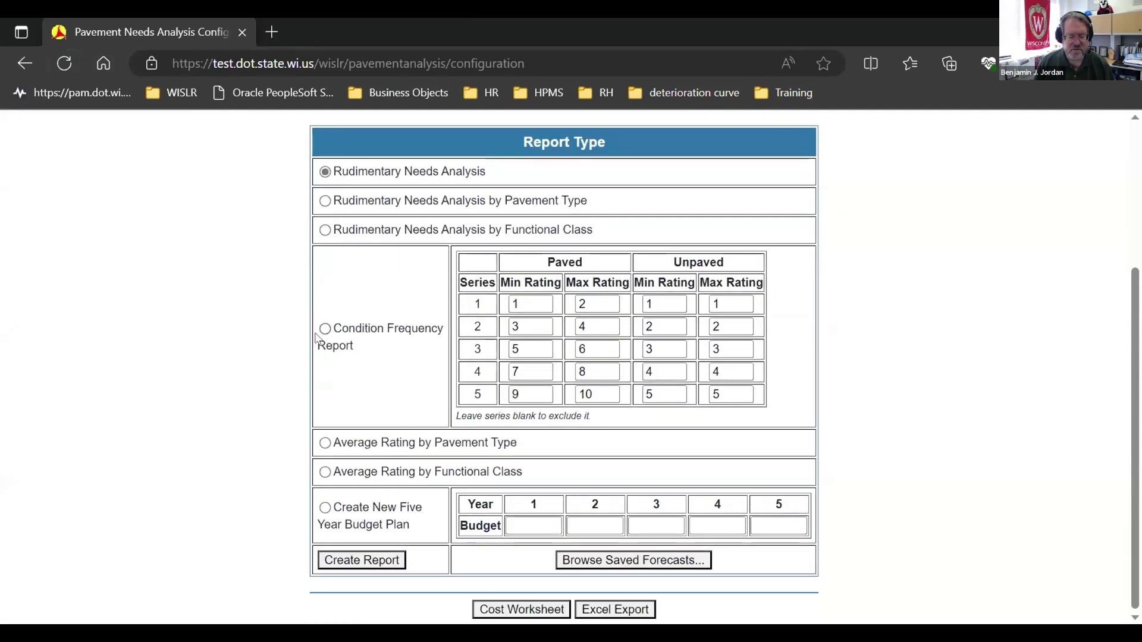
{"action": "left_click", "coordinate": [324, 329]}
{"action": "left_click", "coordinate": [382, 561]}
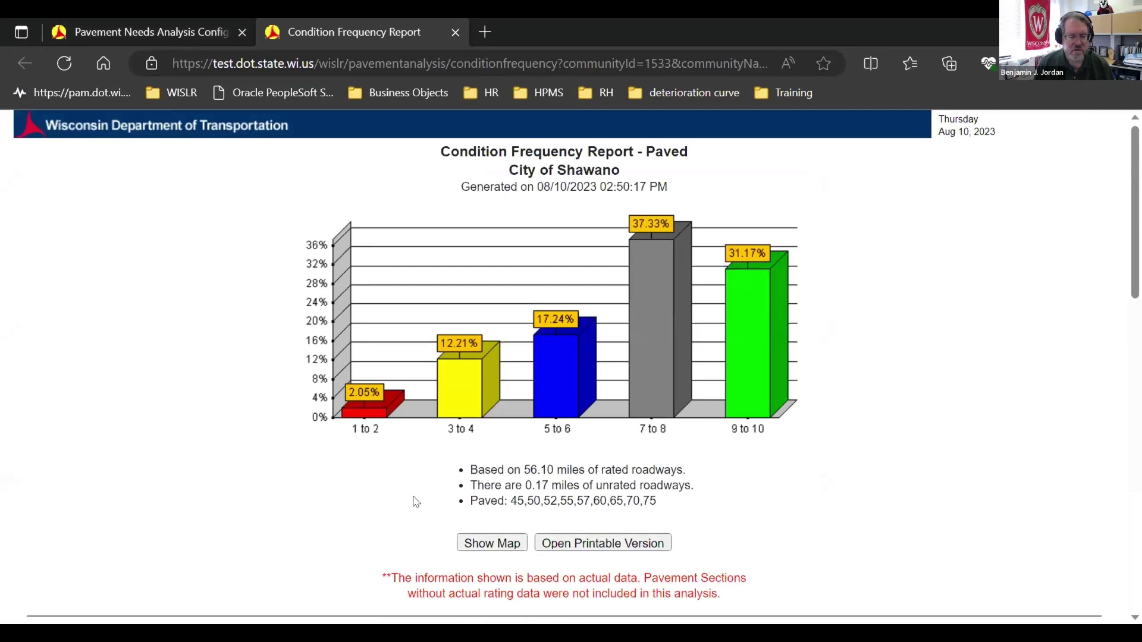
Examine the paved, unpaved and earthen charts of the Condition Frequency Report, and close the report
{"action": "key", "text": "ctrl+minus"}
{"action": "key", "text": "ctrl+minus"}
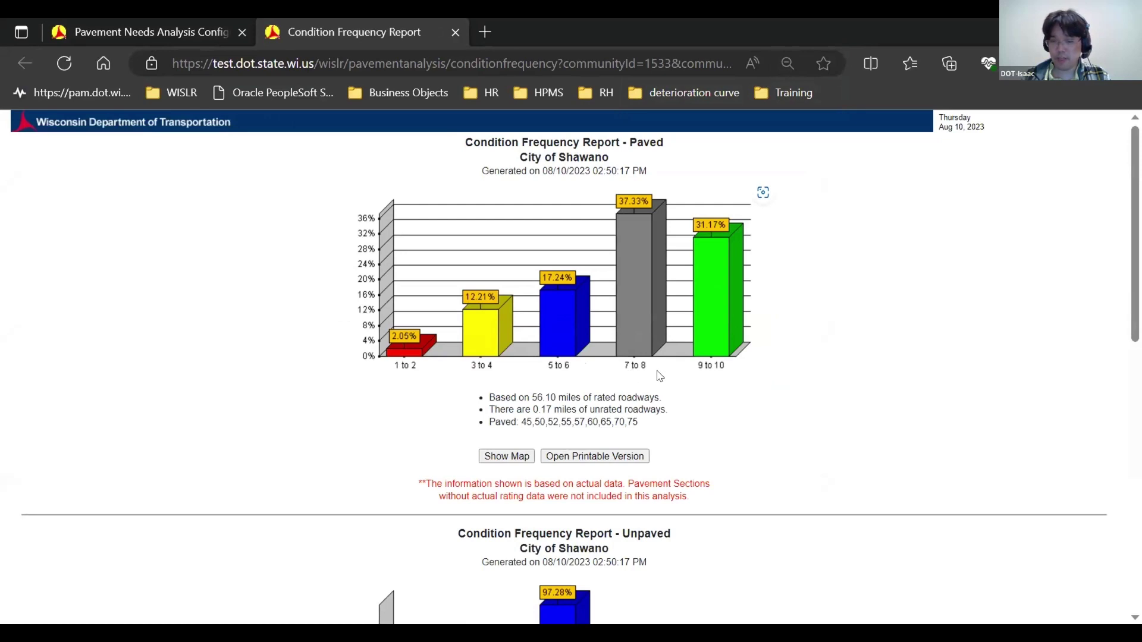
{"action": "scroll", "coordinate": [624, 387], "scroll_direction": "down", "scroll_amount": 5}
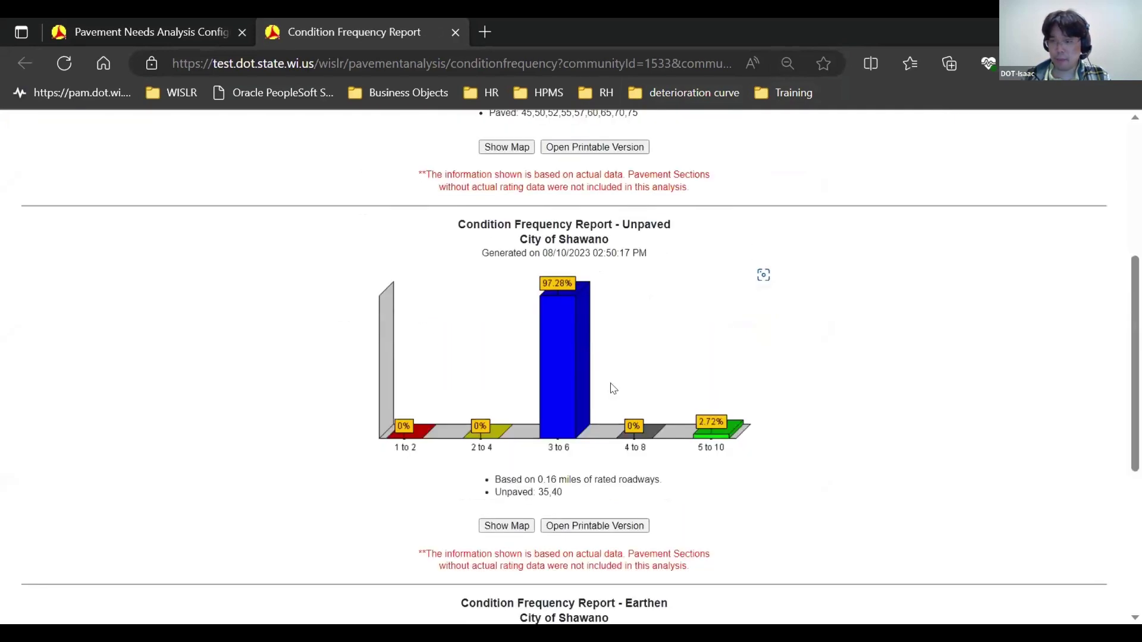
{"action": "scroll", "coordinate": [613, 389], "scroll_direction": "up", "scroll_amount": 3}
{"action": "scroll", "coordinate": [607, 387], "scroll_direction": "down", "scroll_amount": 7}
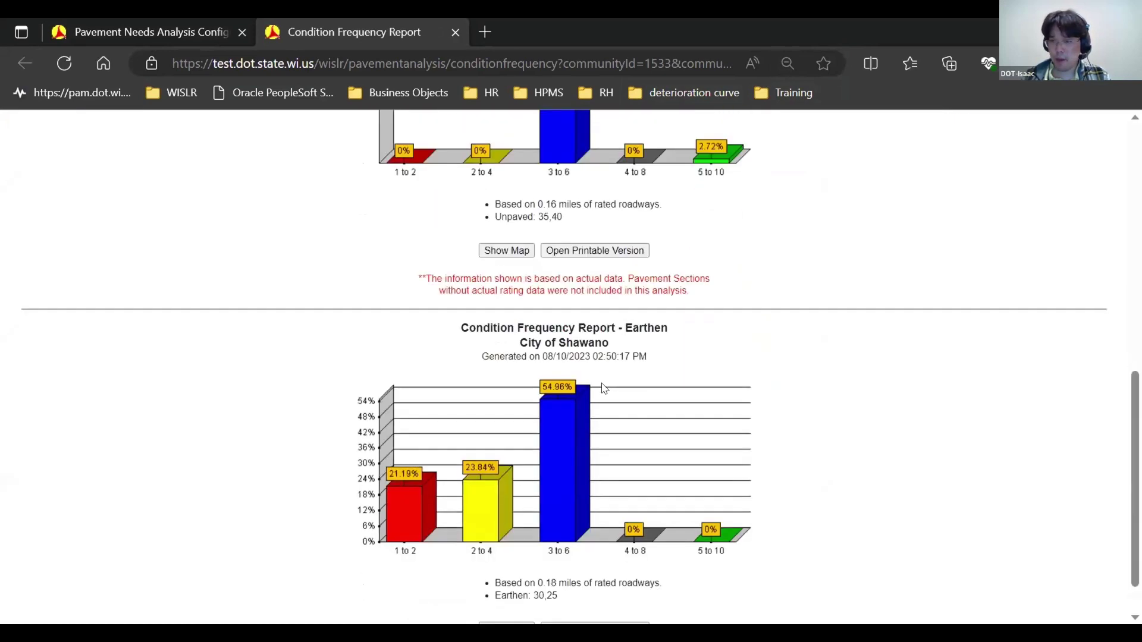
{"action": "scroll", "coordinate": [605, 389], "scroll_direction": "down", "scroll_amount": 1}
{"action": "scroll", "coordinate": [603, 388], "scroll_direction": "down", "scroll_amount": 1}
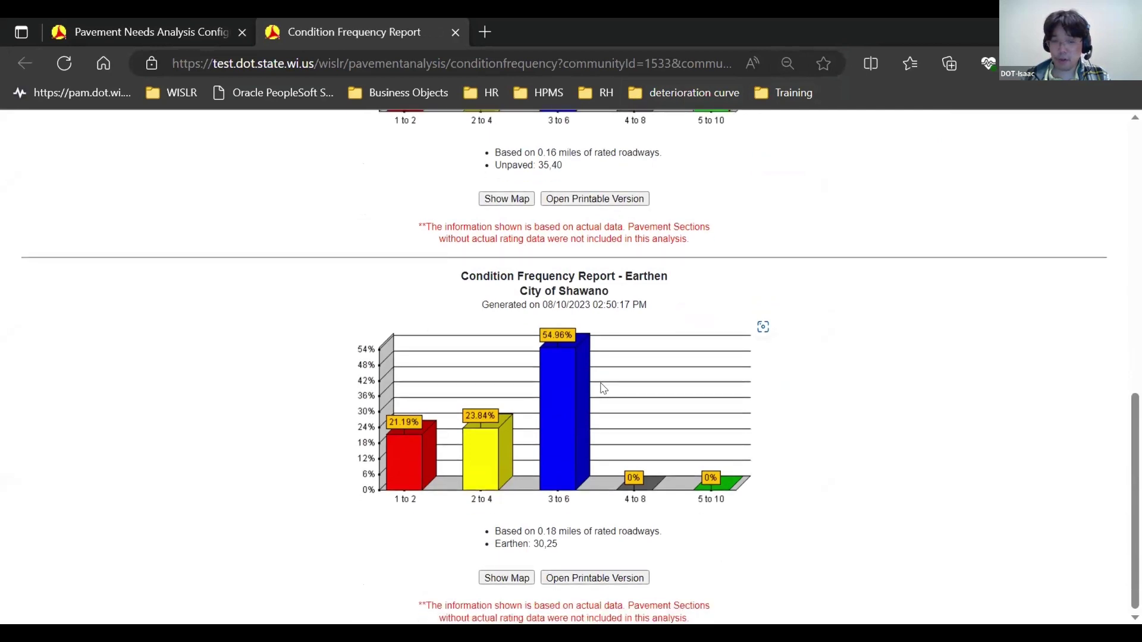
{"action": "scroll", "coordinate": [603, 388], "scroll_direction": "up", "scroll_amount": 11}
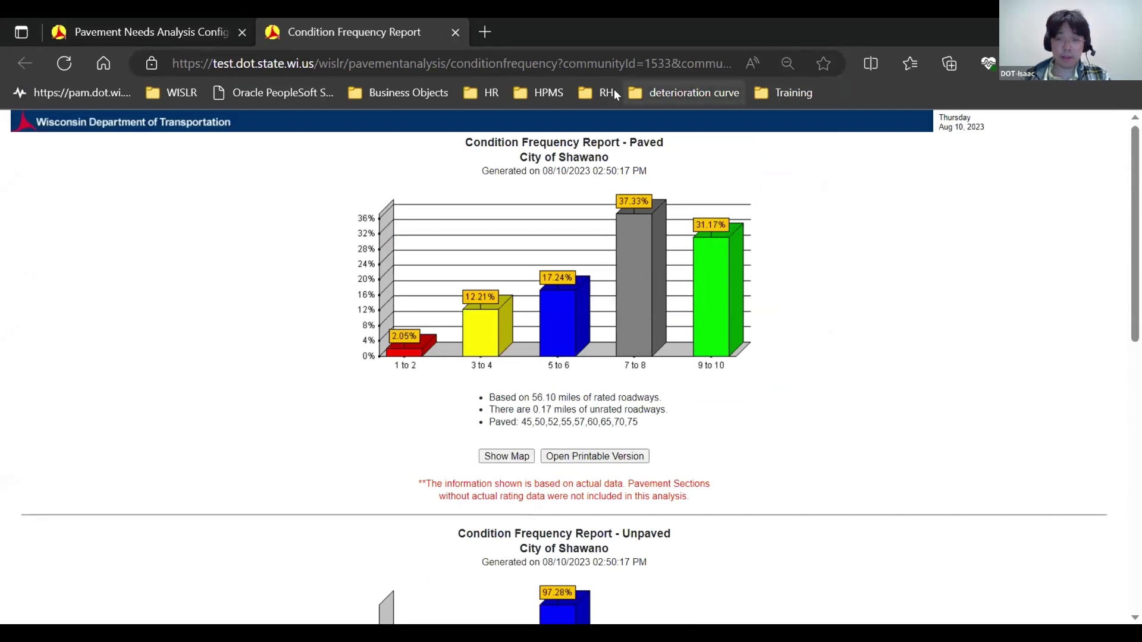
{"action": "key", "text": "ctrl+w"}
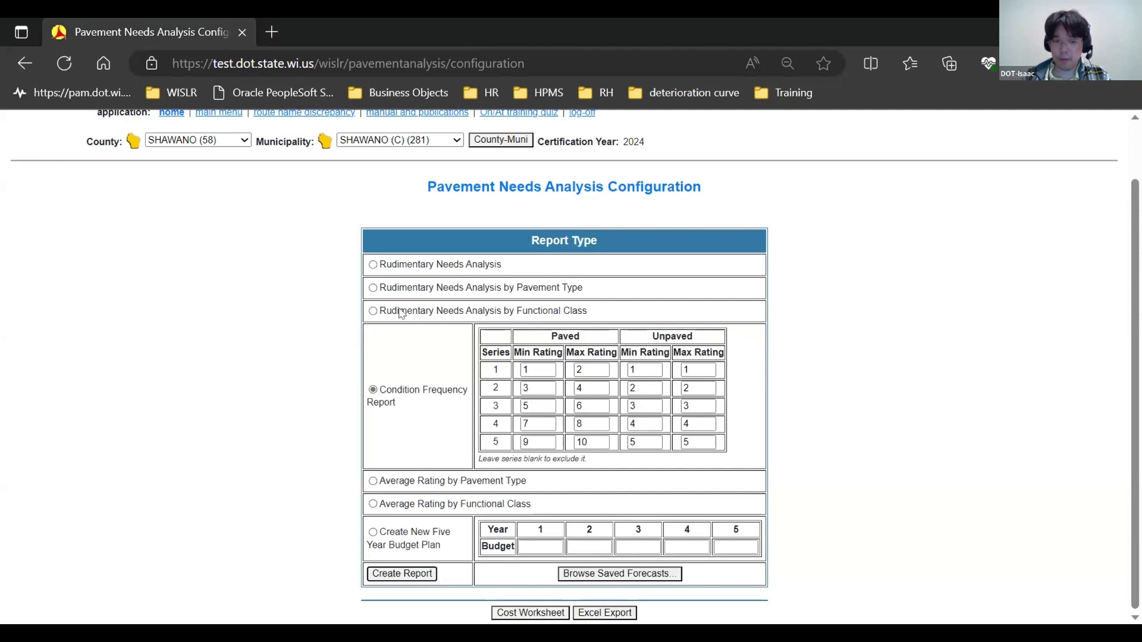
Create a new five-year budget plan with a budget of 400000 for each of years 1 to 5
{"action": "left_click", "coordinate": [374, 534]}
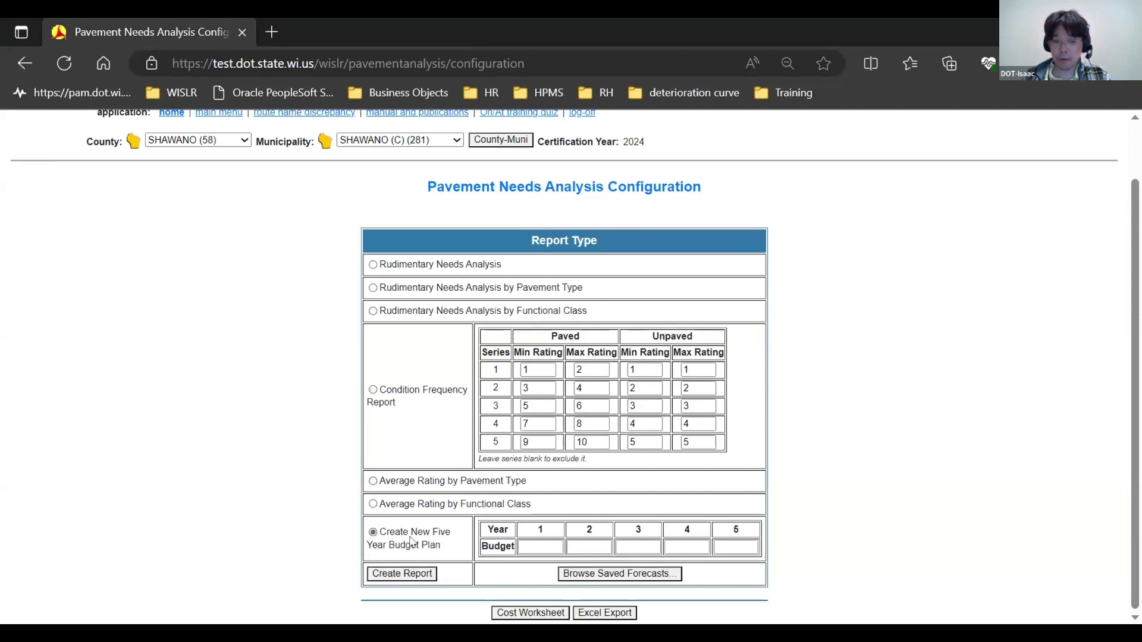
{"action": "left_click", "coordinate": [534, 544]}
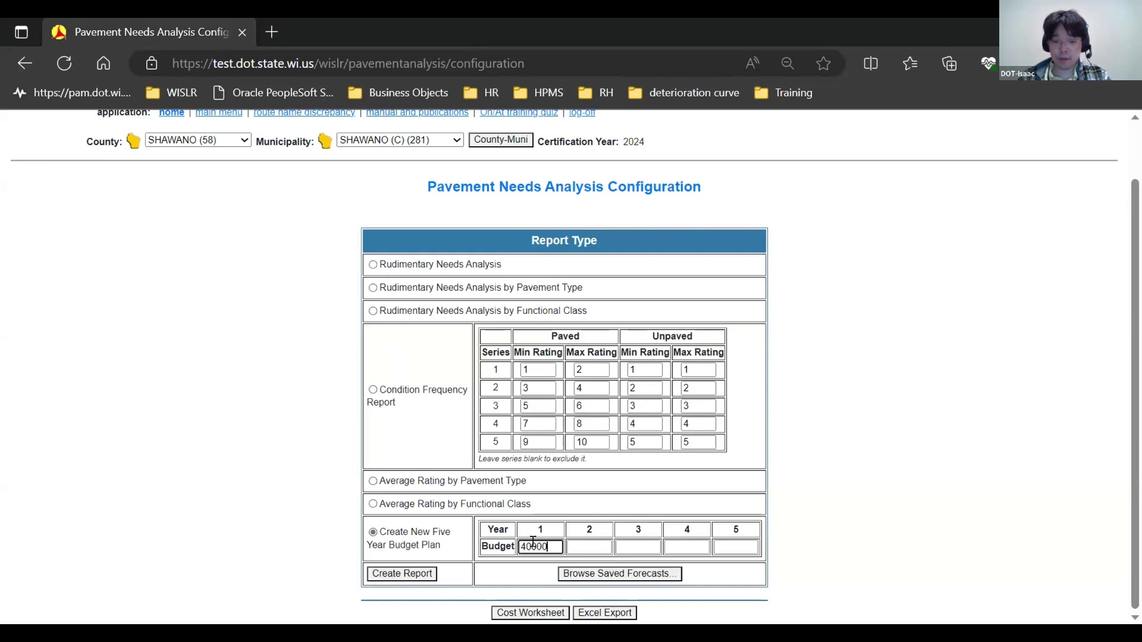
{"action": "left_click", "coordinate": [578, 546]}
{"action": "type", "text": "4"}
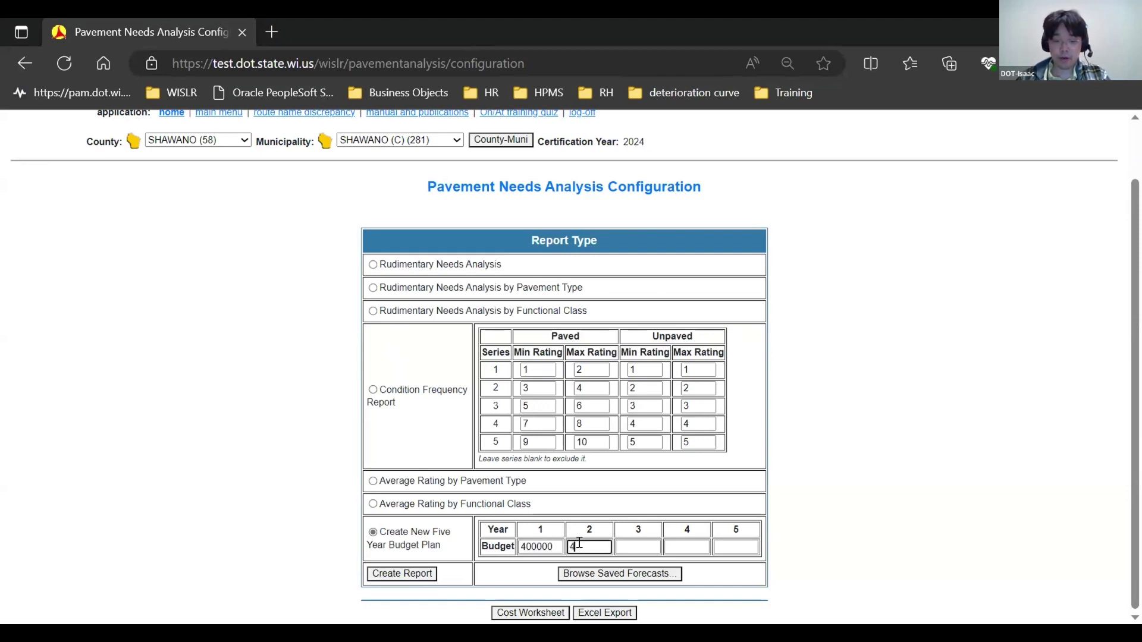
{"action": "type", "text": "00000"}
{"action": "key", "text": "Tab"}
{"action": "type", "text": "400000"}
{"action": "key", "text": "Tab"}
{"action": "type", "text": "400000"}
{"action": "key", "text": "Tab"}
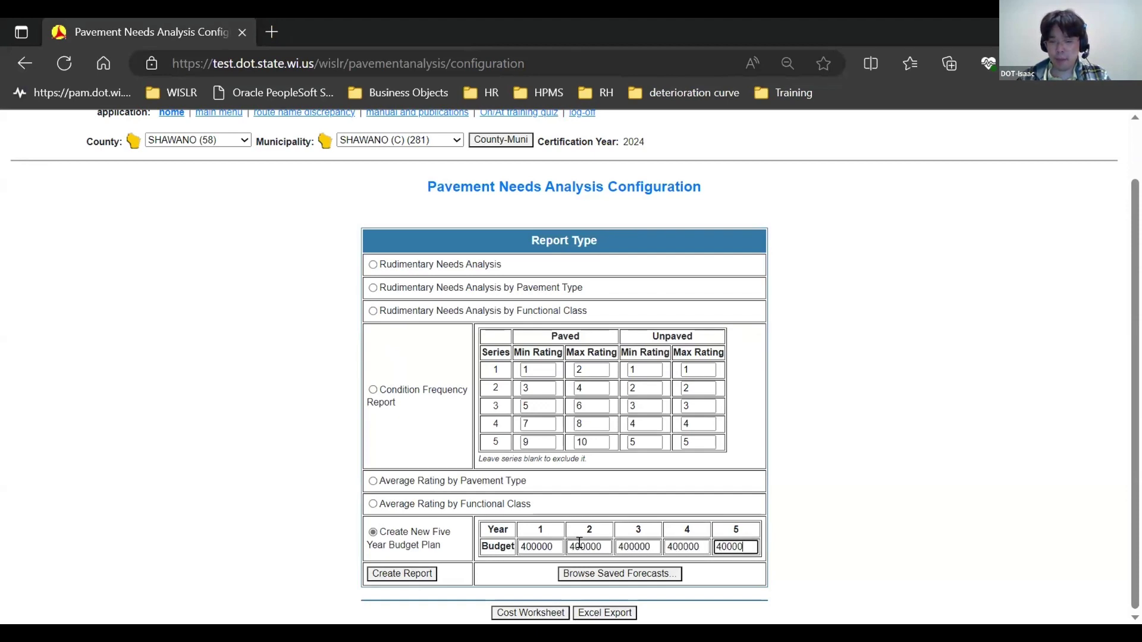
{"action": "left_click", "coordinate": [372, 534]}
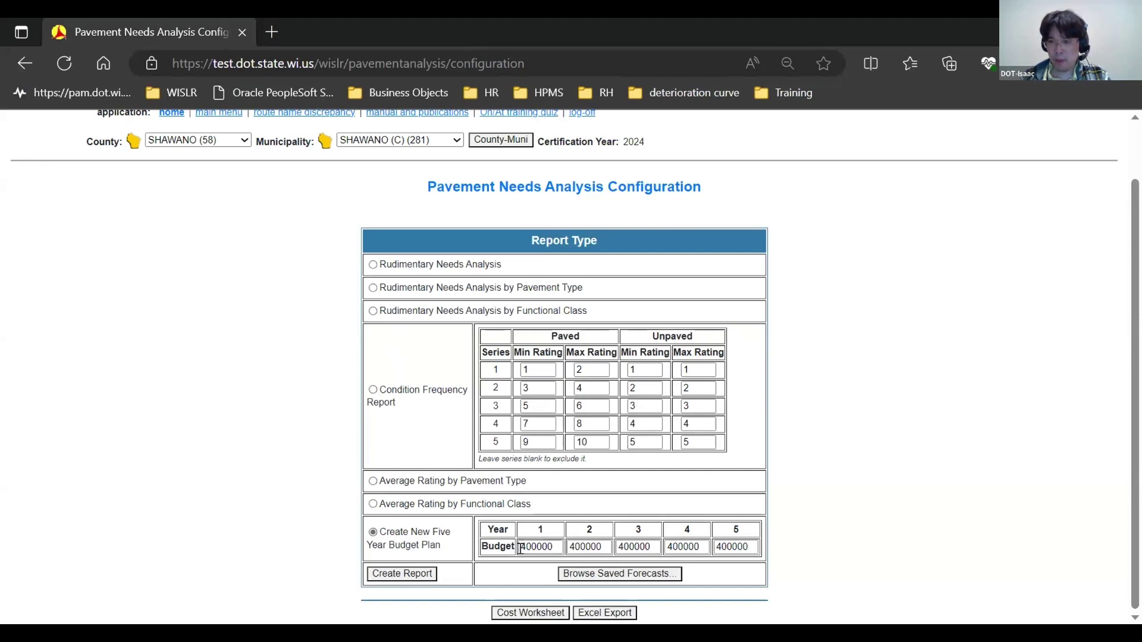
{"action": "left_click", "coordinate": [402, 573]}
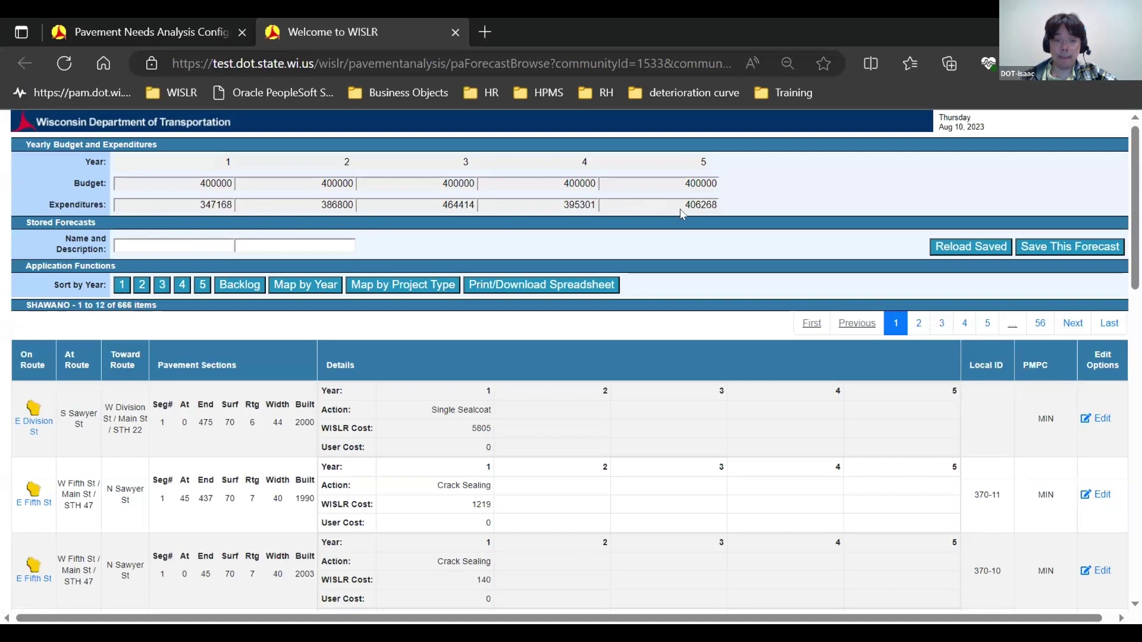
Edit the E Division St segment's plan, setting the year 2 action to Single Sealcoat with a user cost of 3000
{"action": "scroll", "coordinate": [509, 364], "scroll_direction": "down", "scroll_amount": 1}
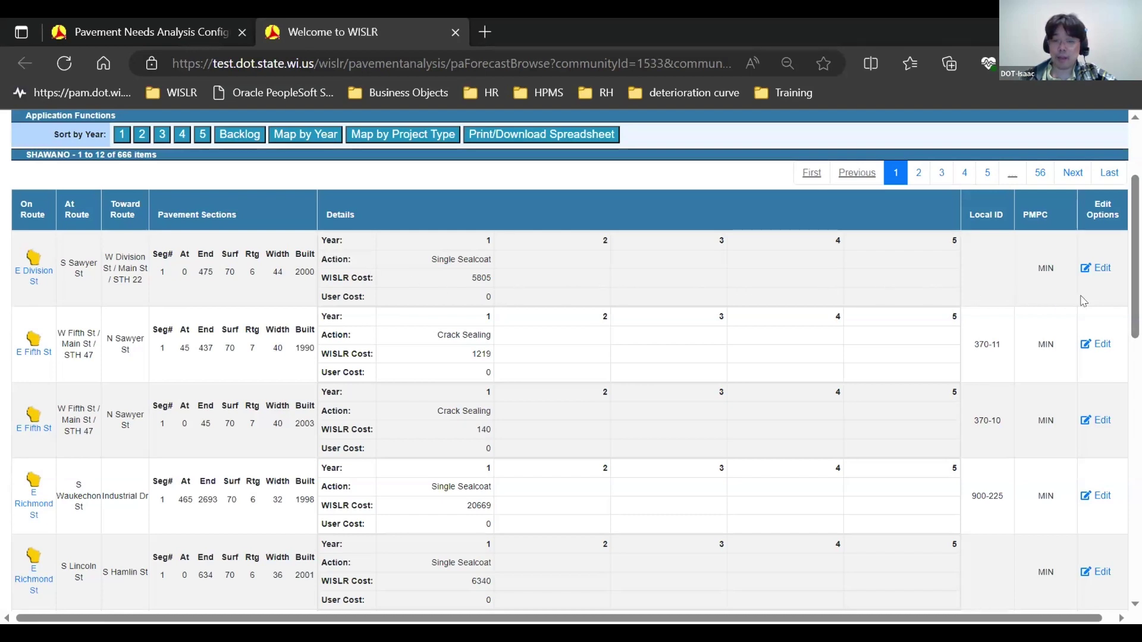
{"action": "left_click", "coordinate": [1095, 268]}
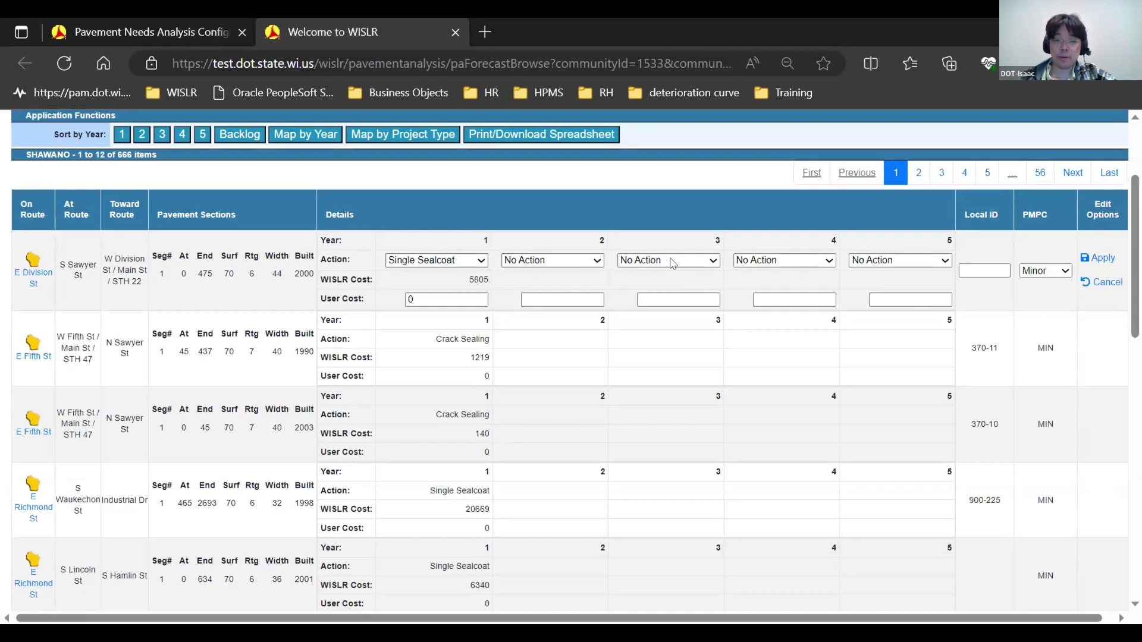
{"action": "scroll", "coordinate": [707, 282], "scroll_direction": "up", "scroll_amount": 1}
{"action": "scroll", "coordinate": [708, 282], "scroll_direction": "up", "scroll_amount": 2}
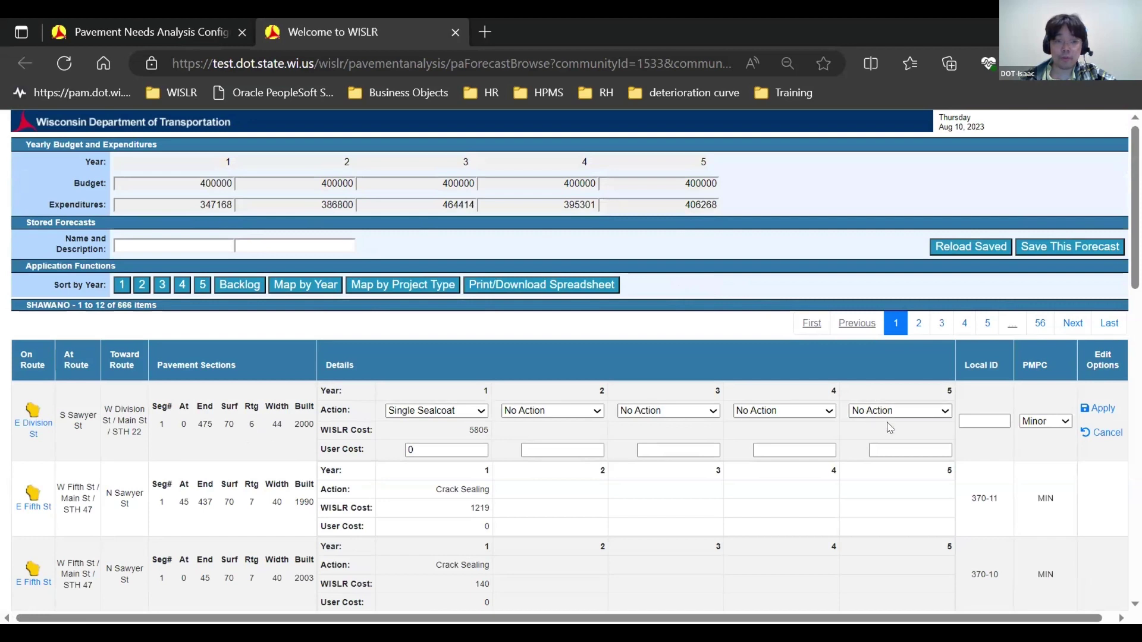
{"action": "left_click", "coordinate": [557, 413]}
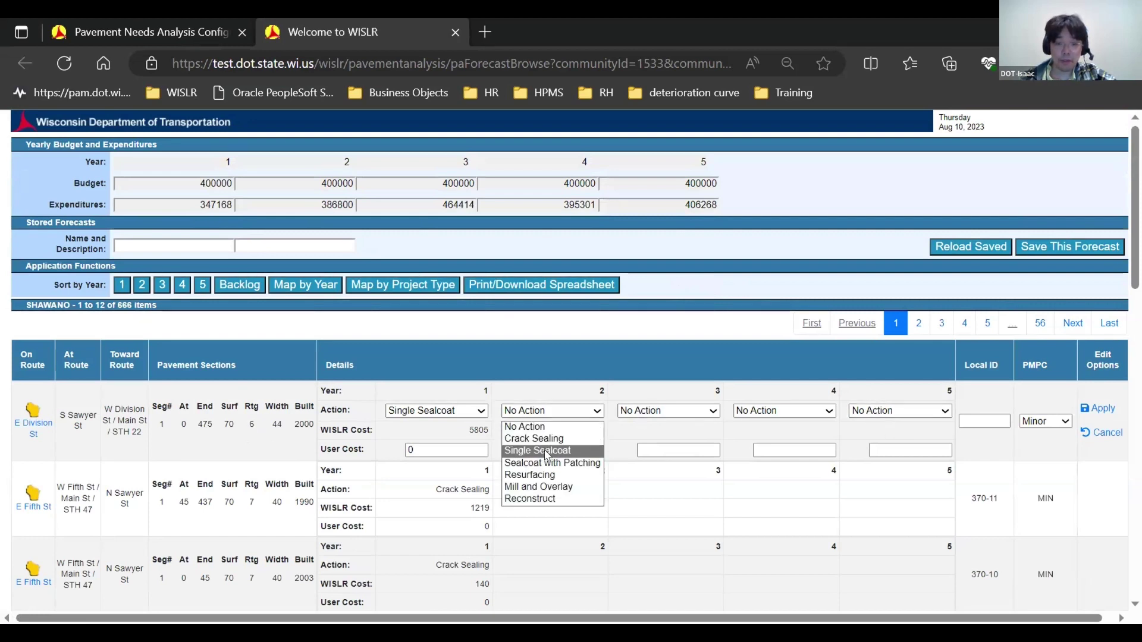
{"action": "left_click", "coordinate": [547, 455]}
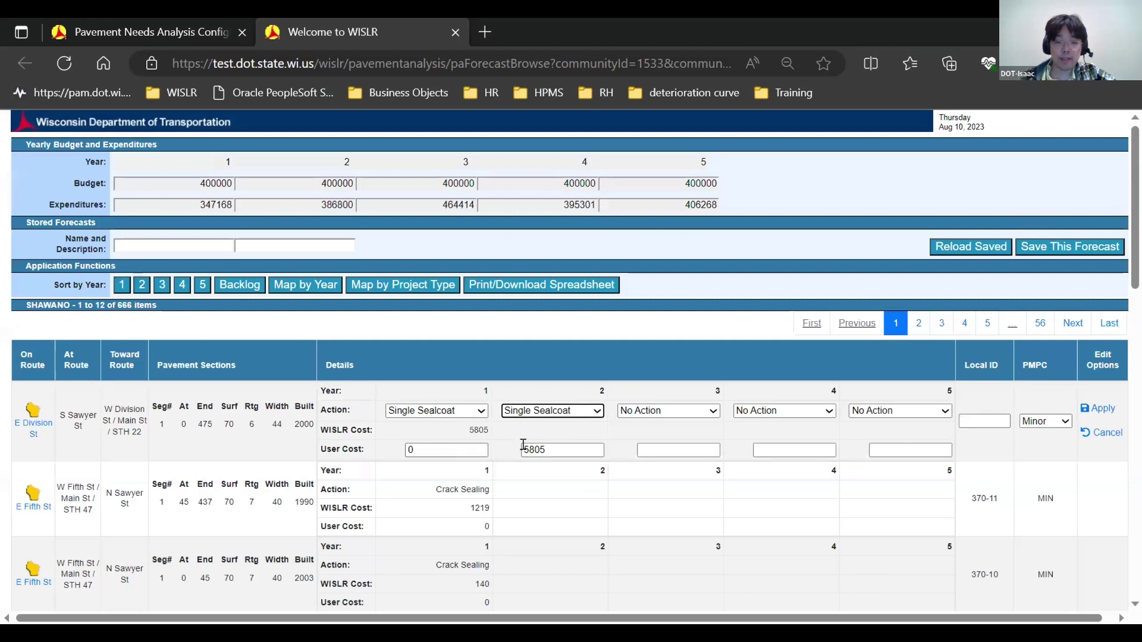
{"action": "double_click", "coordinate": [560, 448]}
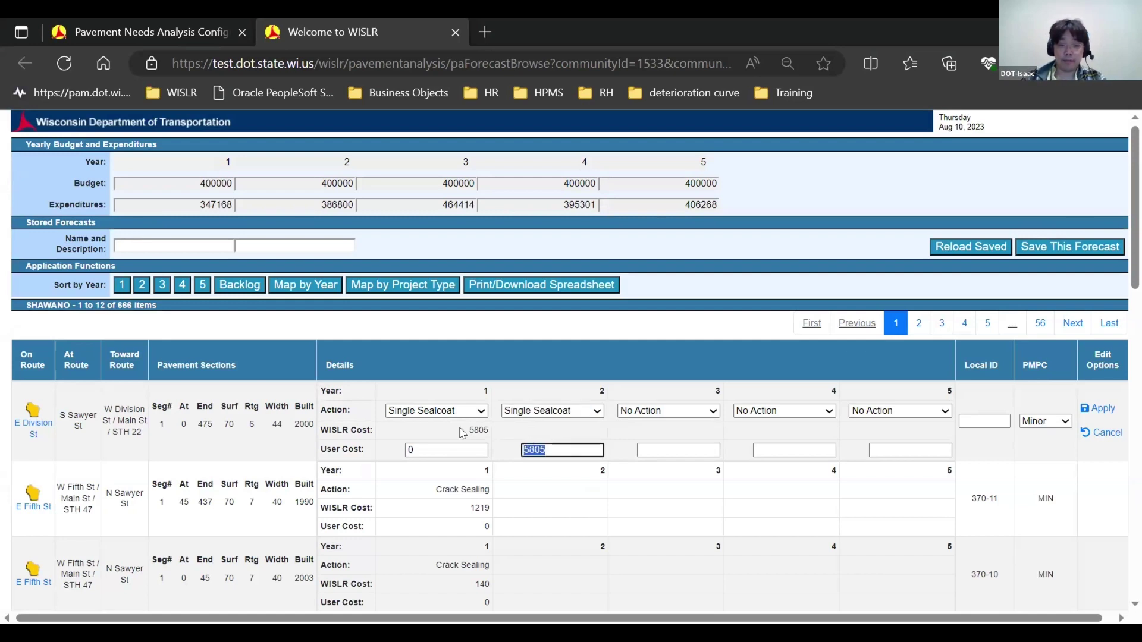
{"action": "type", "text": "3000"}
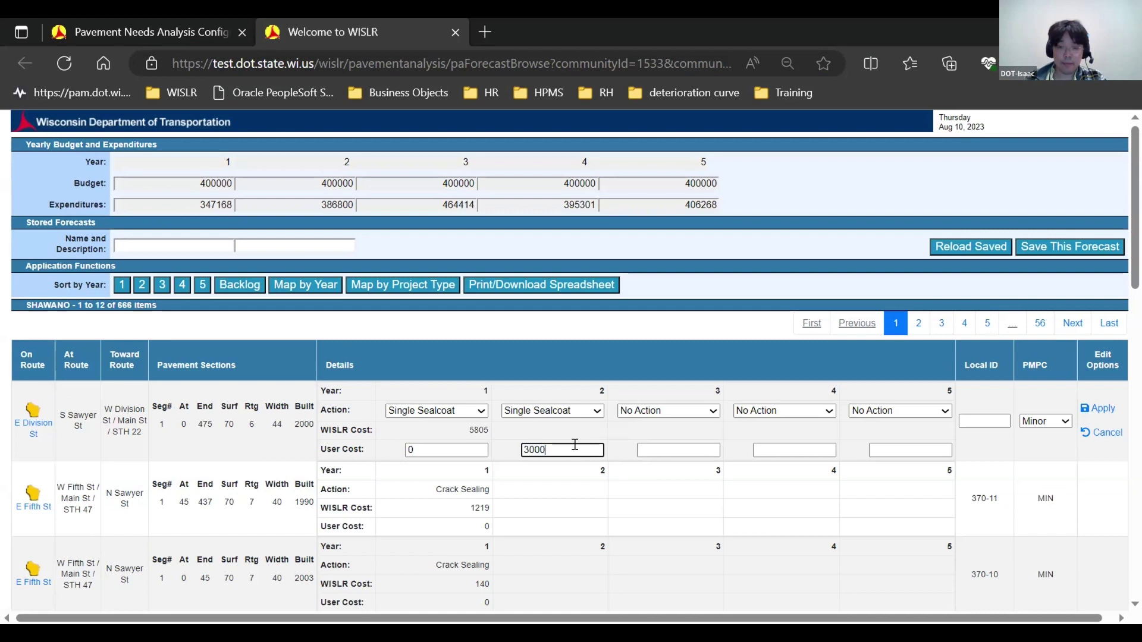
Set the E Division St segment's year 1 action to No Action and clear its year 1 user cost
{"action": "left_click", "coordinate": [465, 416]}
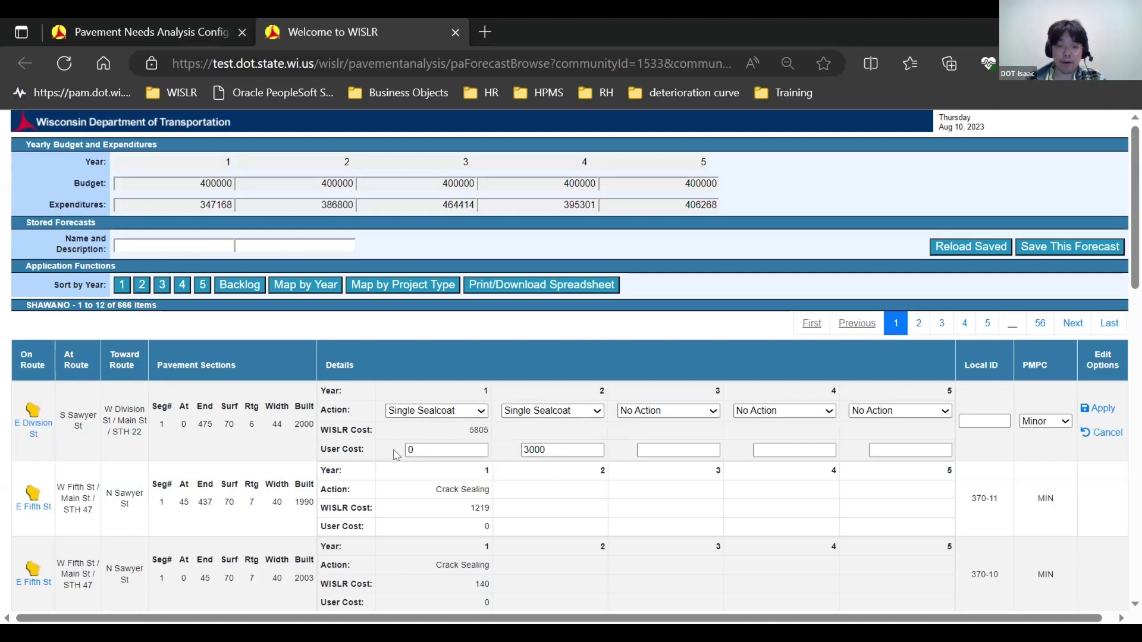
{"action": "left_click", "coordinate": [417, 450]}
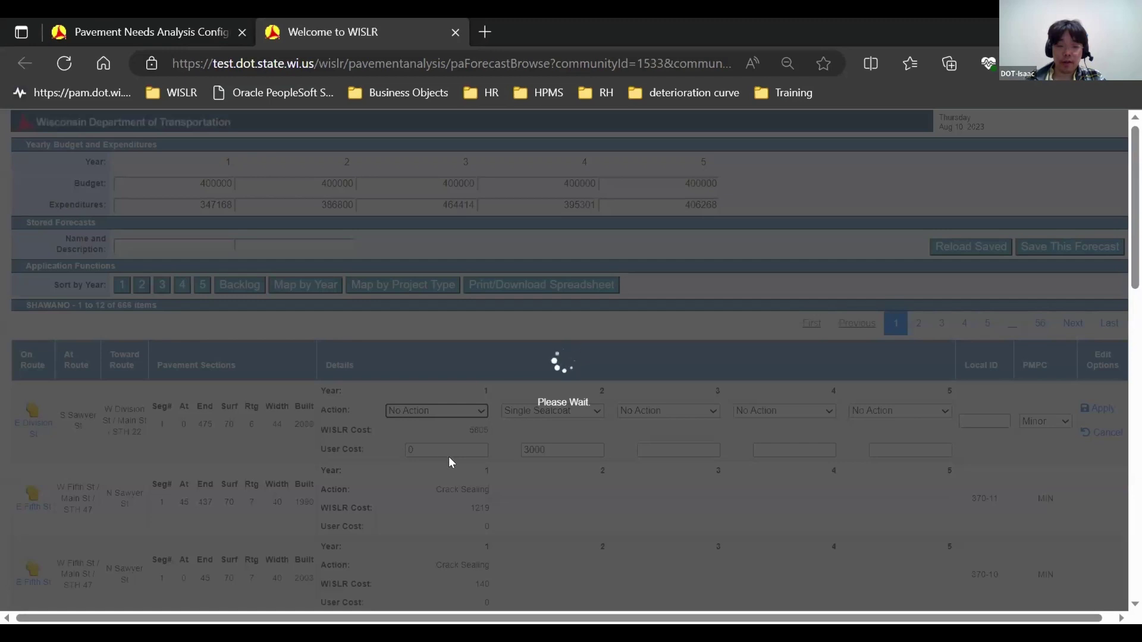
{"action": "key", "text": "BackSpace"}
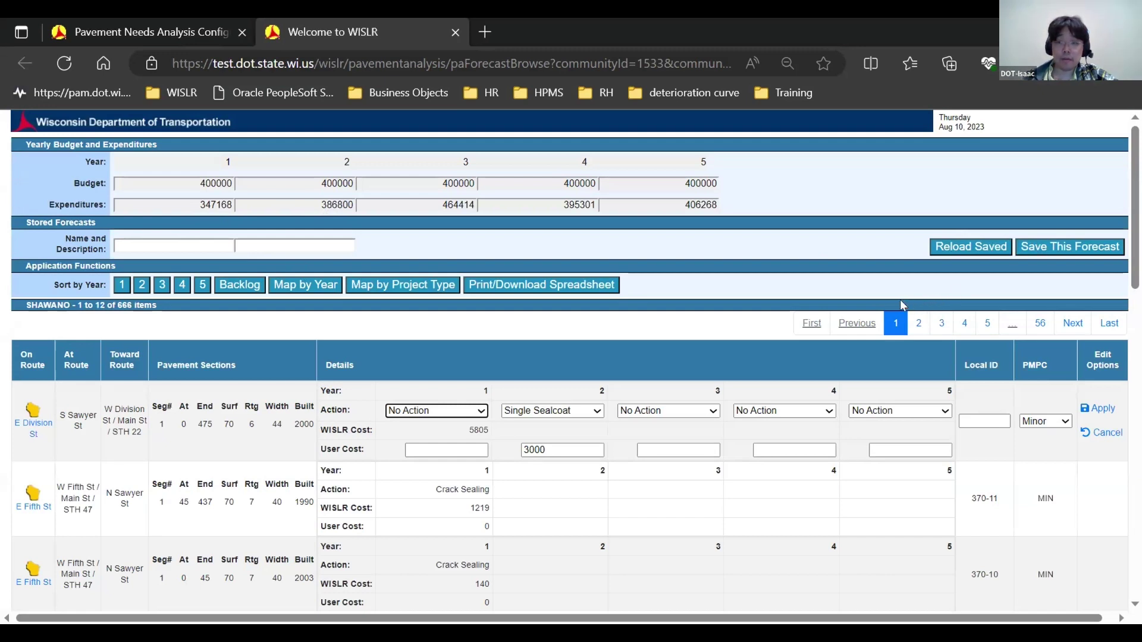
Save the forecast under the name WisDOTw with the description "training"
{"action": "left_click", "coordinate": [144, 245]}
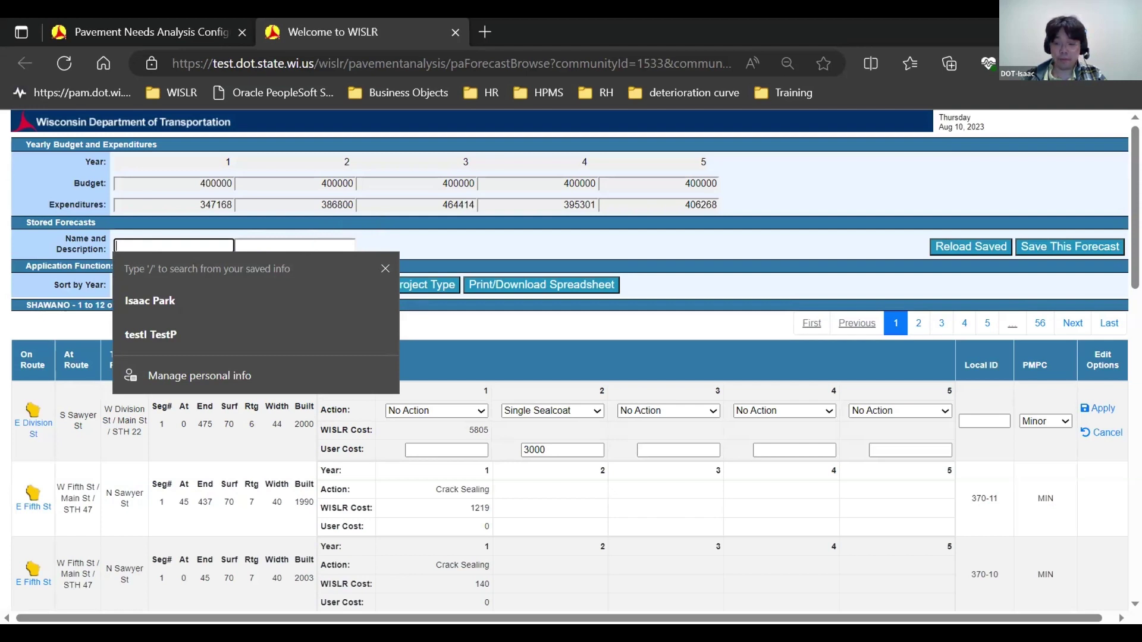
{"action": "key", "text": "Escape"}
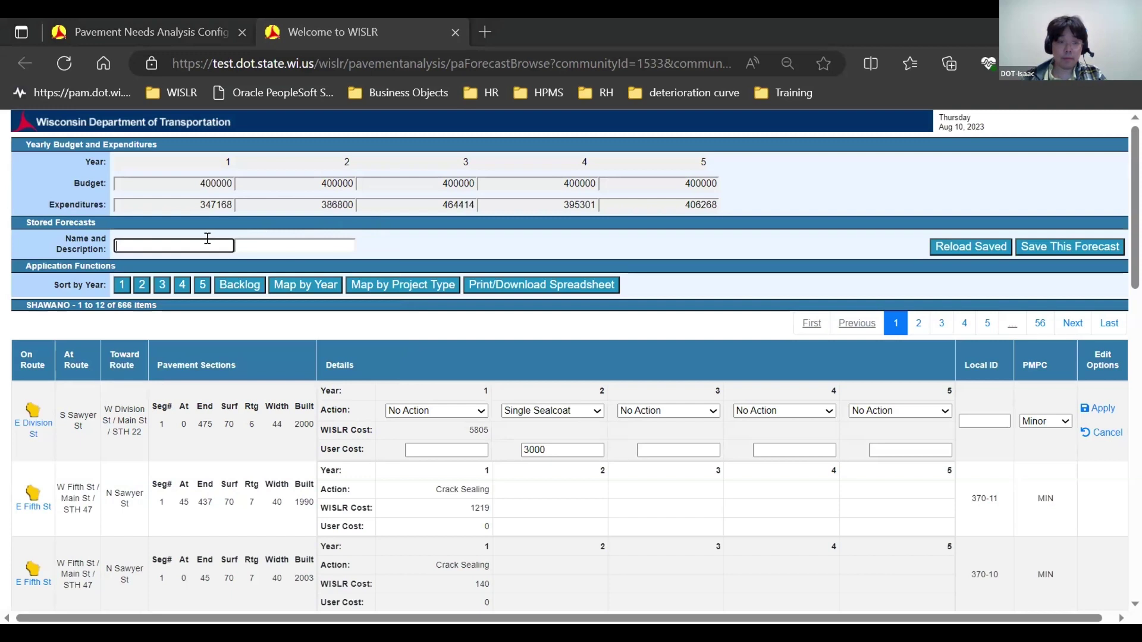
{"action": "type", "text": "WisDOT"}
{"action": "left_click", "coordinate": [279, 246]}
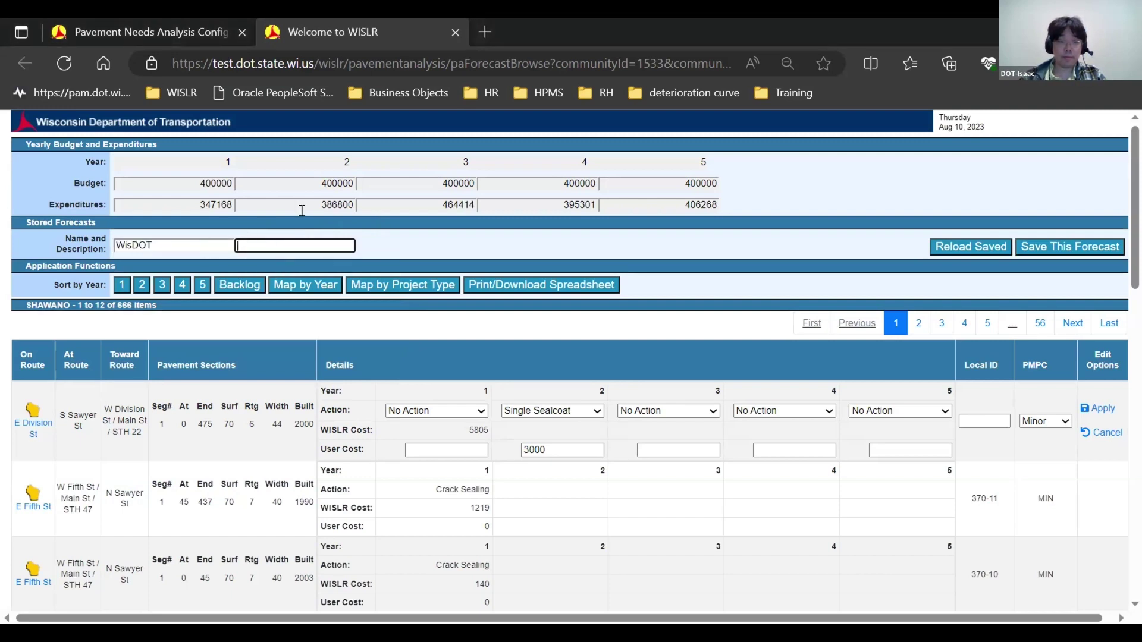
{"action": "key", "text": "Down"}
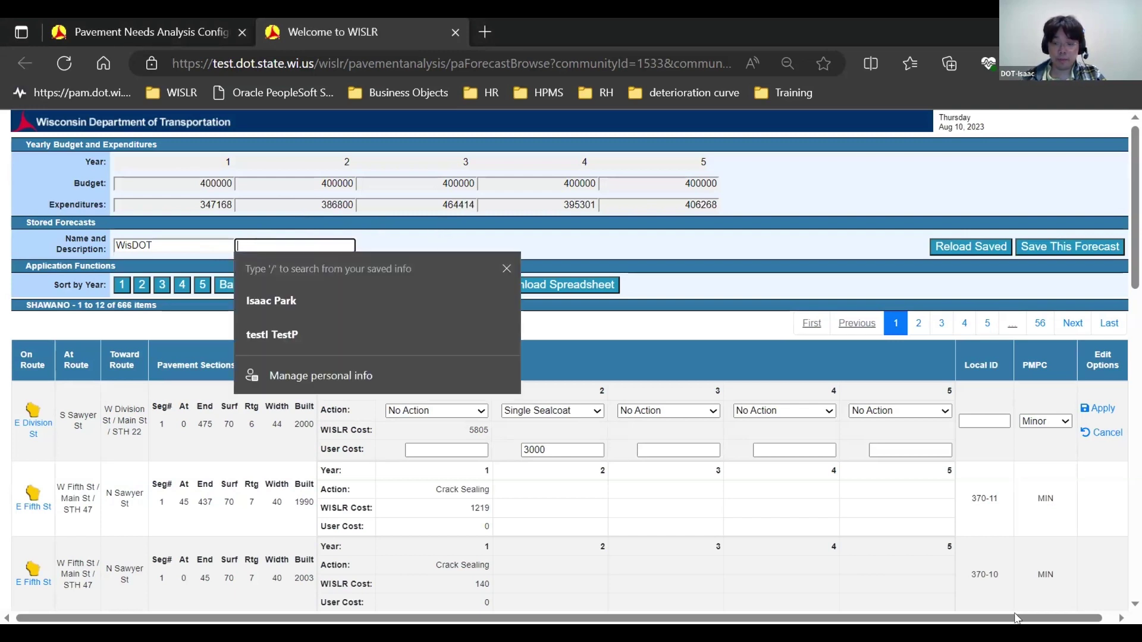
{"action": "key", "text": "Escape"}
{"action": "type", "text": "training"}
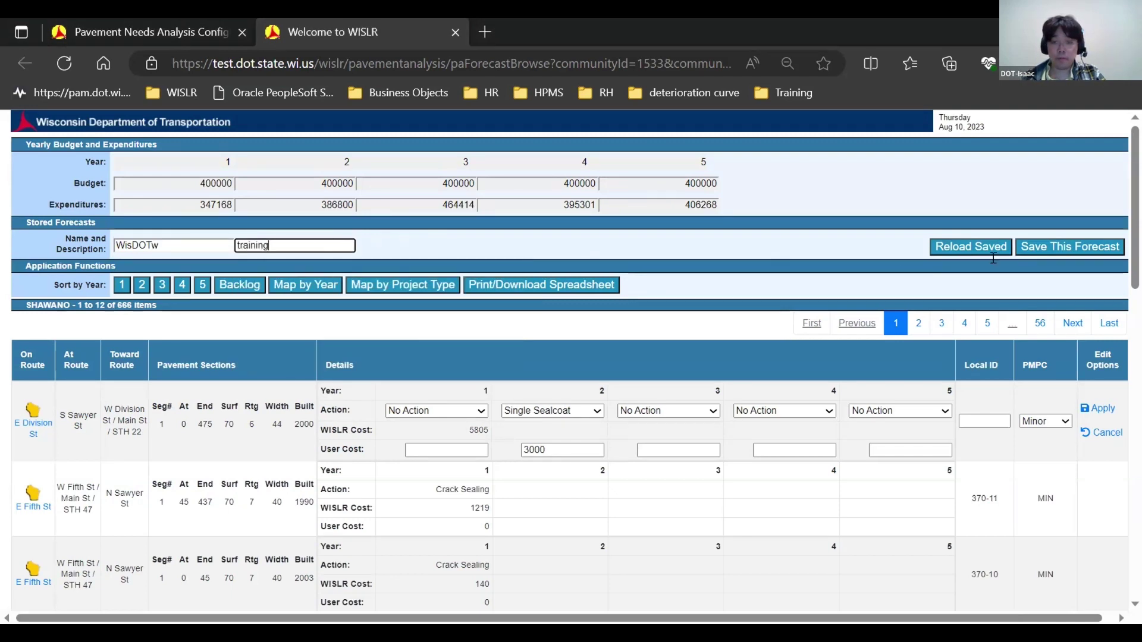
{"action": "type", "text": "a"}
{"action": "key", "text": "BackSpace"}
{"action": "left_click", "coordinate": [1068, 251]}
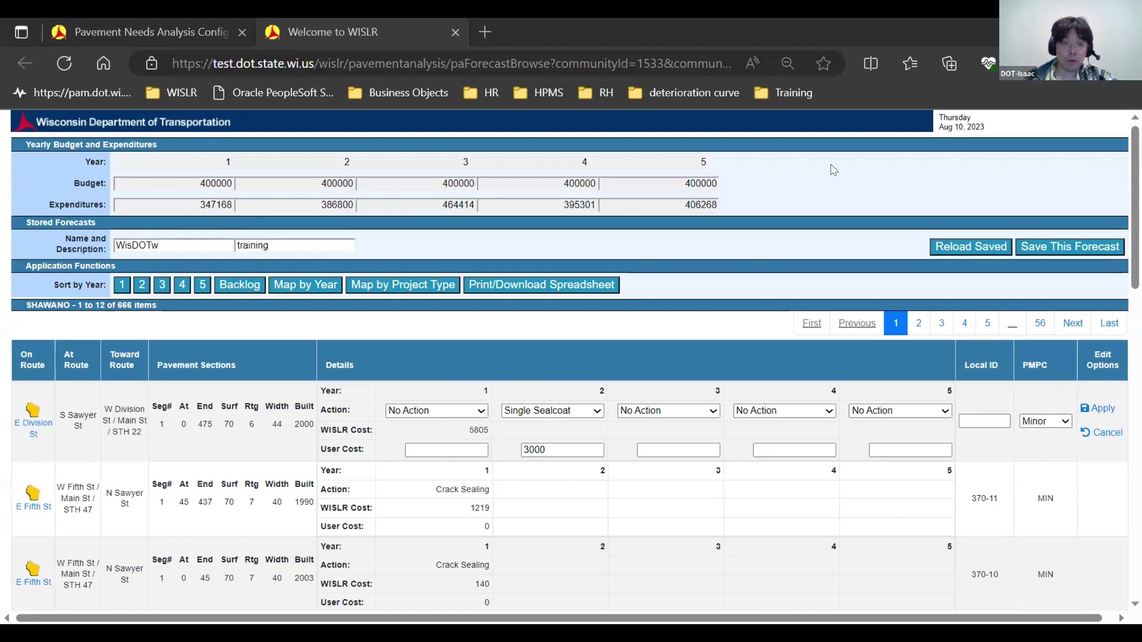
Reload the saved forecast WisDOTw and sort its segments by year 2
{"action": "left_click", "coordinate": [946, 251]}
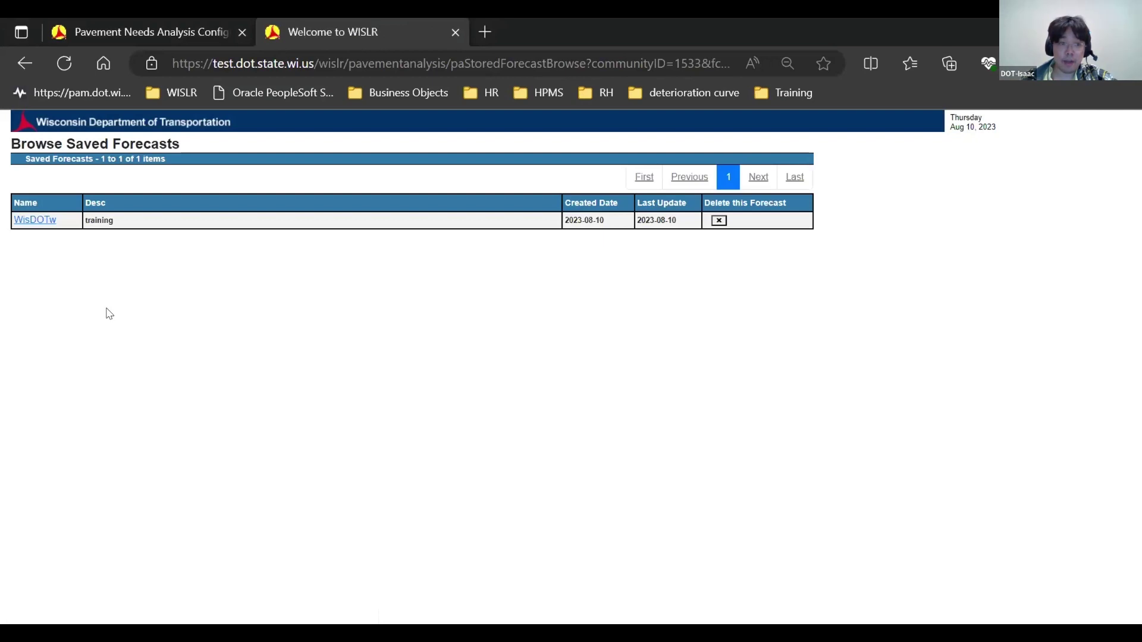
{"action": "left_click", "coordinate": [33, 220]}
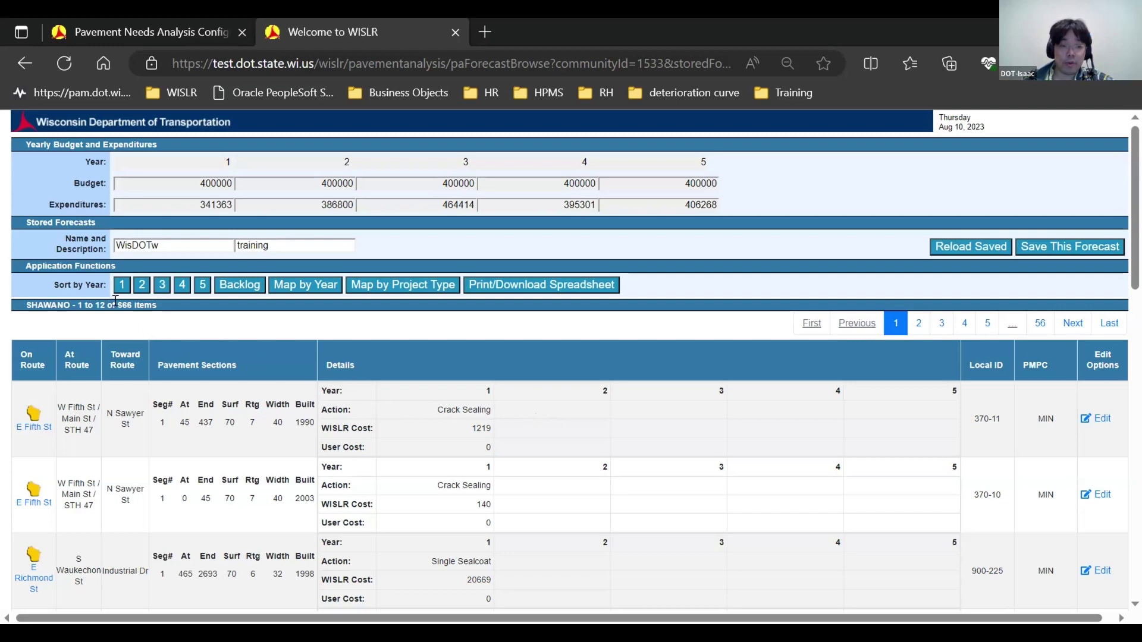
{"action": "left_click", "coordinate": [143, 285]}
Examine the planned actions and WISLR costs where the segment list passes from year 1 to year 2
{"action": "scroll", "coordinate": [267, 321], "scroll_direction": "down", "scroll_amount": 15}
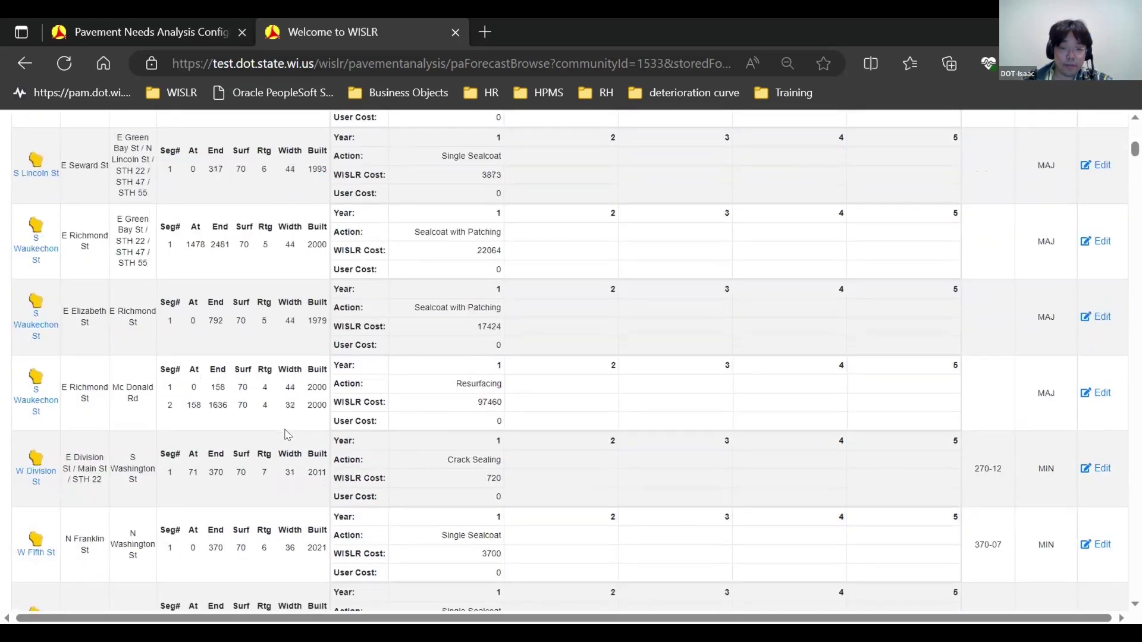
{"action": "scroll", "coordinate": [315, 333], "scroll_direction": "up", "scroll_amount": 1}
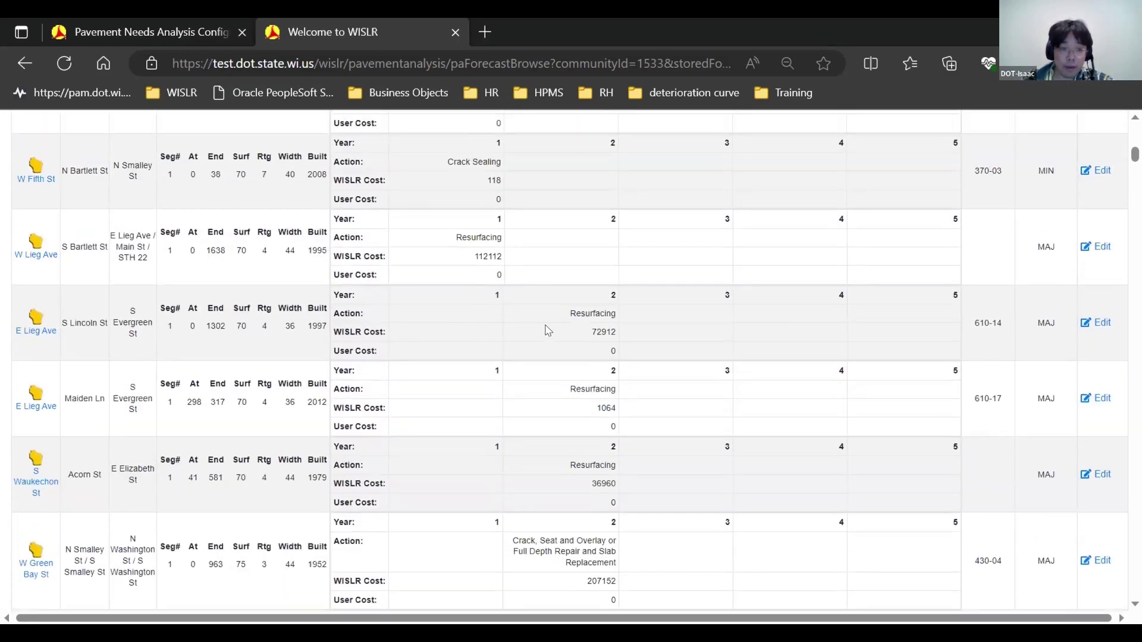
{"action": "scroll", "coordinate": [507, 348], "scroll_direction": "up", "scroll_amount": 1}
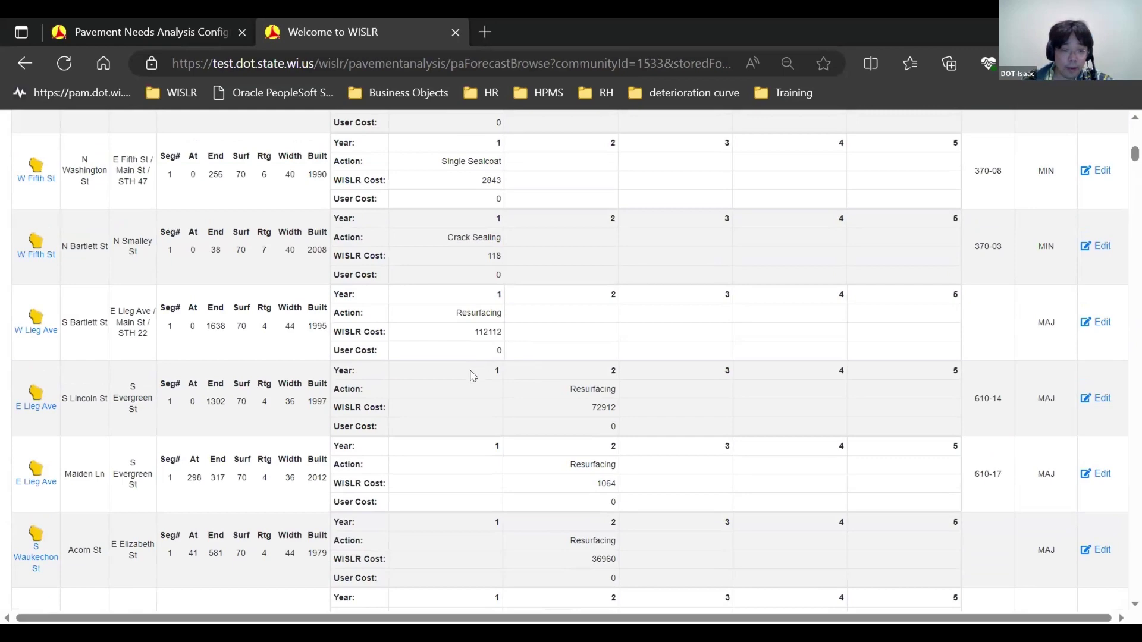
{"action": "scroll", "coordinate": [470, 375], "scroll_direction": "down", "scroll_amount": 4}
{"action": "scroll", "coordinate": [469, 375], "scroll_direction": "up", "scroll_amount": 2}
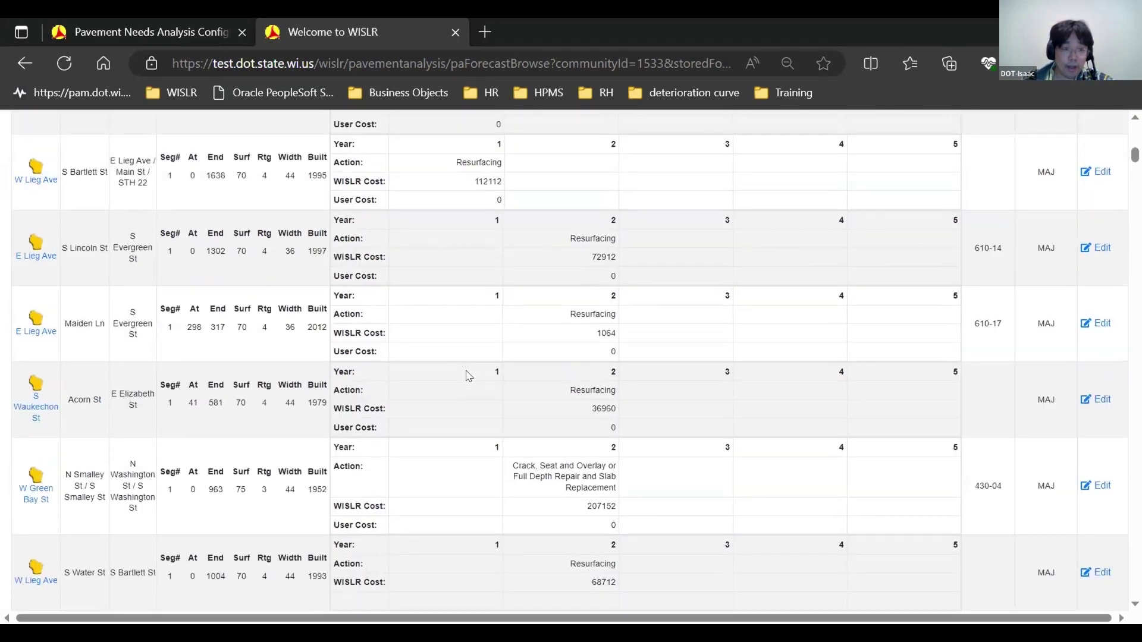
{"action": "scroll", "coordinate": [467, 375], "scroll_direction": "up", "scroll_amount": 1}
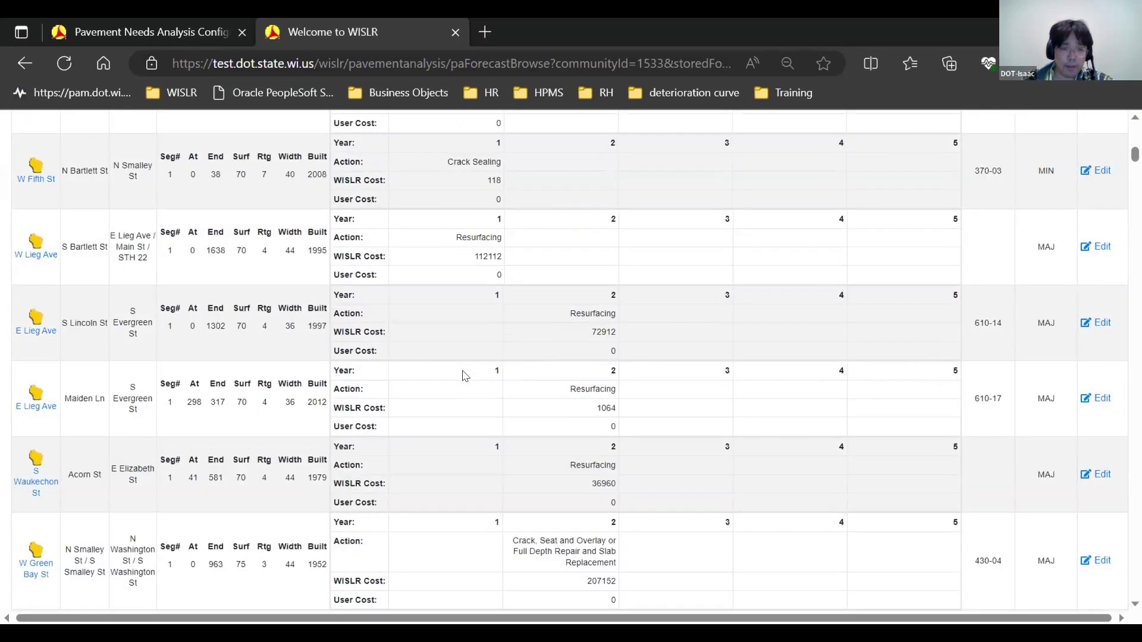
{"action": "scroll", "coordinate": [465, 376], "scroll_direction": "down", "scroll_amount": 5}
{"action": "scroll", "coordinate": [465, 375], "scroll_direction": "up", "scroll_amount": 15}
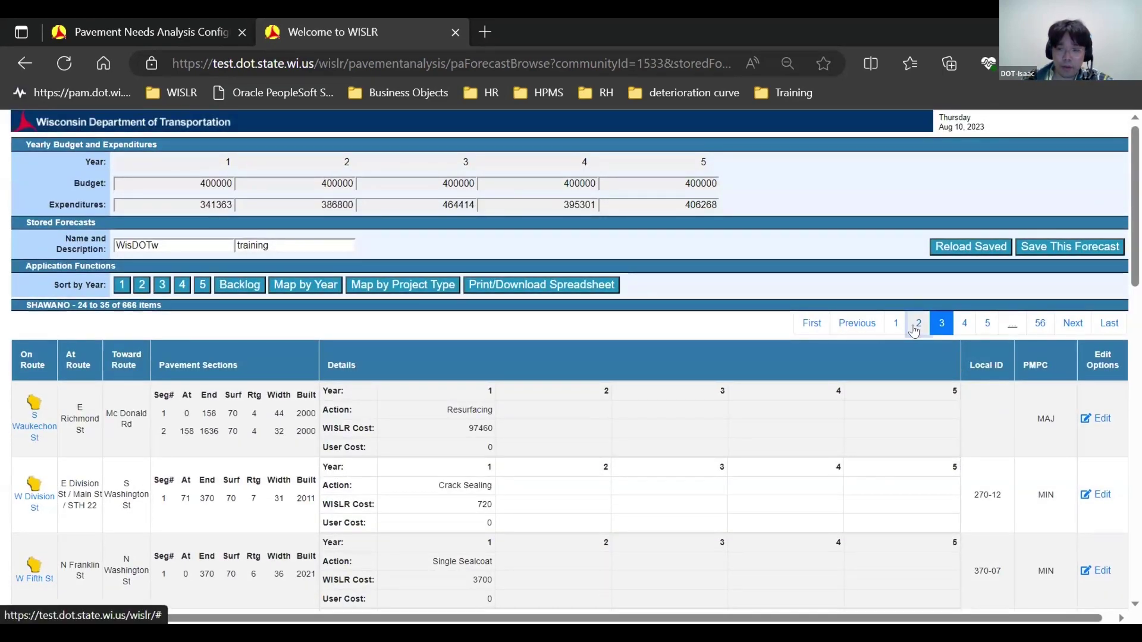
Page through the forecast's segment list up to page 5, examining the actions and costs planned for years 2 and 3
{"action": "left_click", "coordinate": [965, 324]}
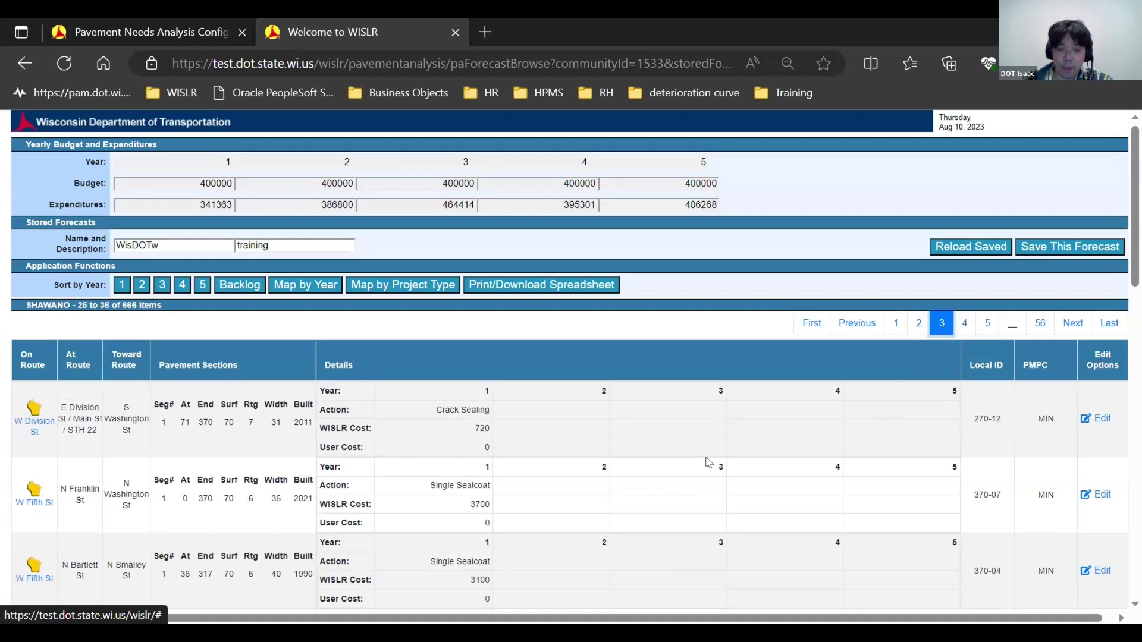
{"action": "scroll", "coordinate": [706, 461], "scroll_direction": "down", "scroll_amount": 6}
{"action": "scroll", "coordinate": [650, 427], "scroll_direction": "down", "scroll_amount": 5}
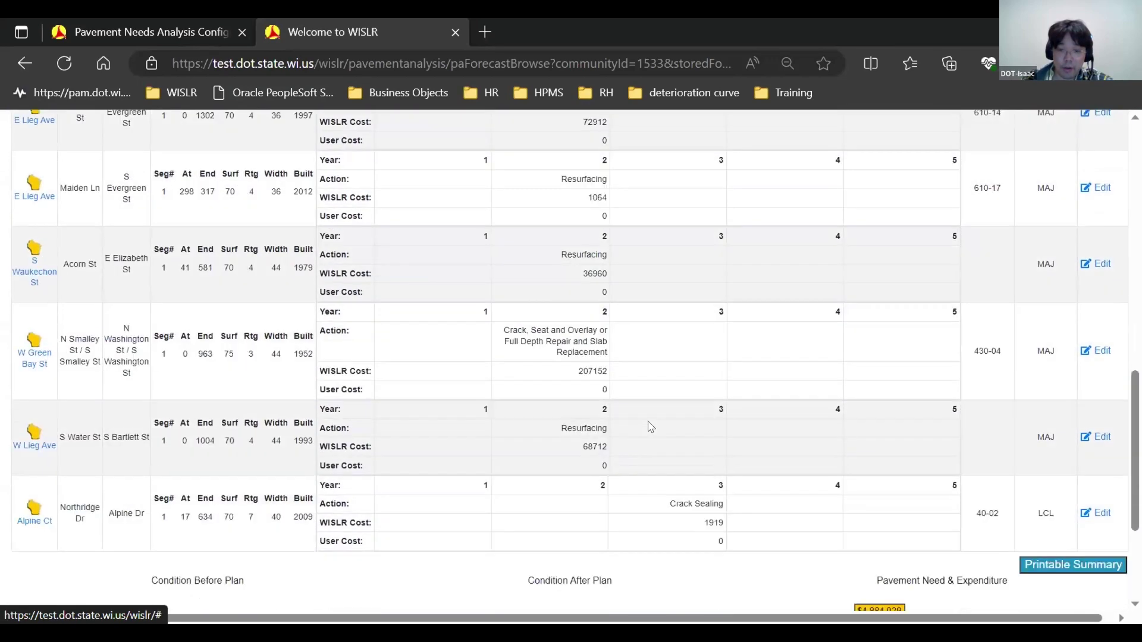
{"action": "scroll", "coordinate": [650, 427], "scroll_direction": "up", "scroll_amount": 6}
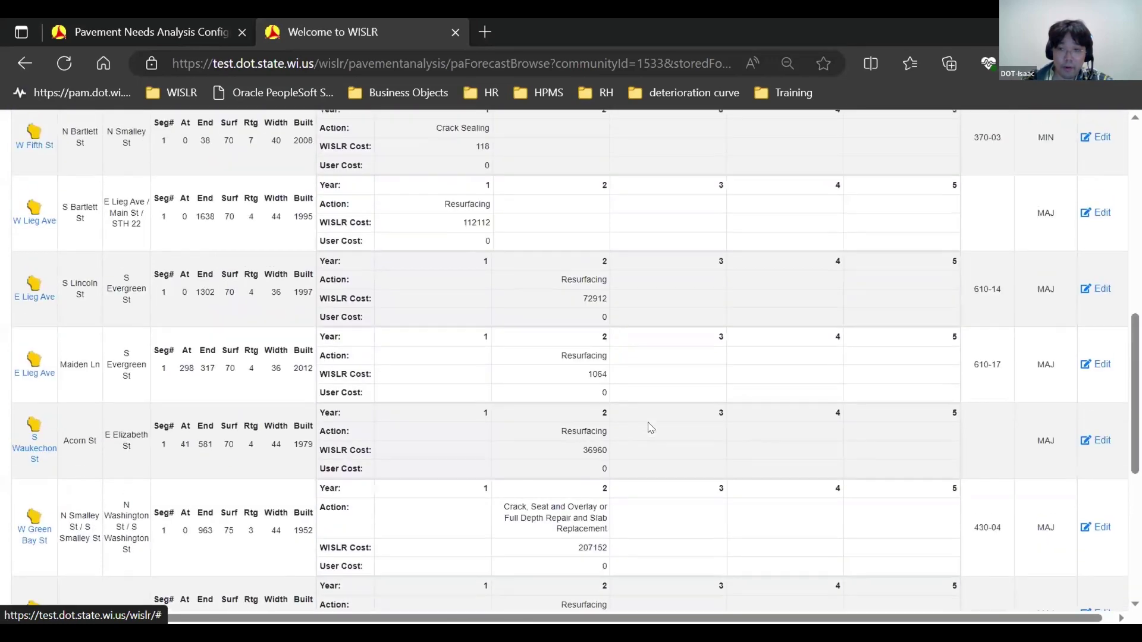
{"action": "scroll", "coordinate": [650, 427], "scroll_direction": "down", "scroll_amount": 4}
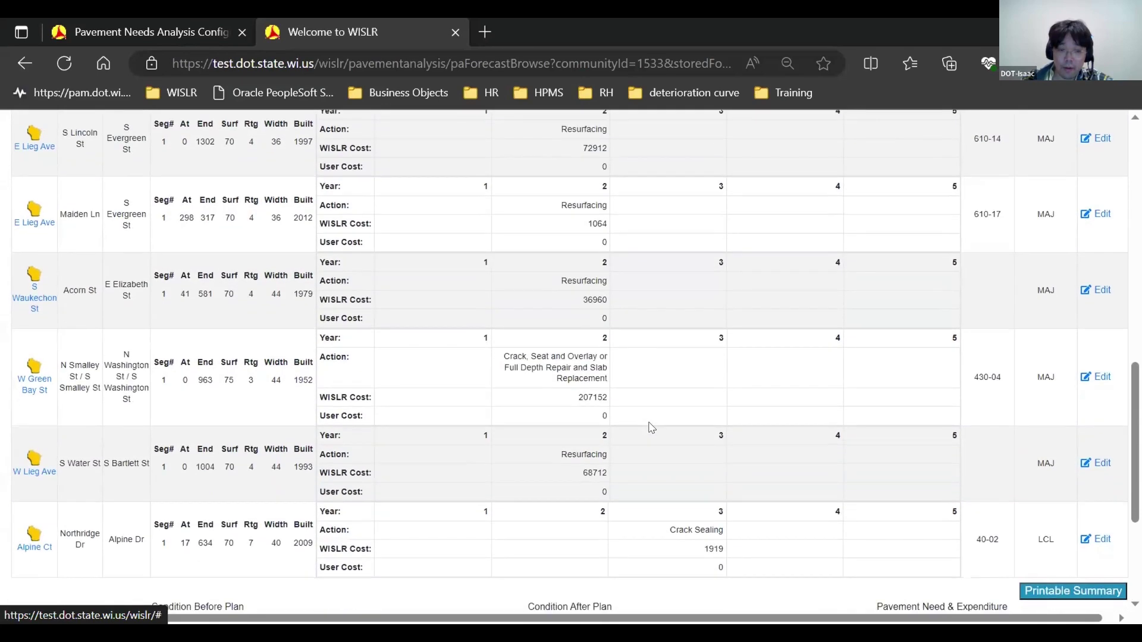
{"action": "scroll", "coordinate": [650, 427], "scroll_direction": "up", "scroll_amount": 11}
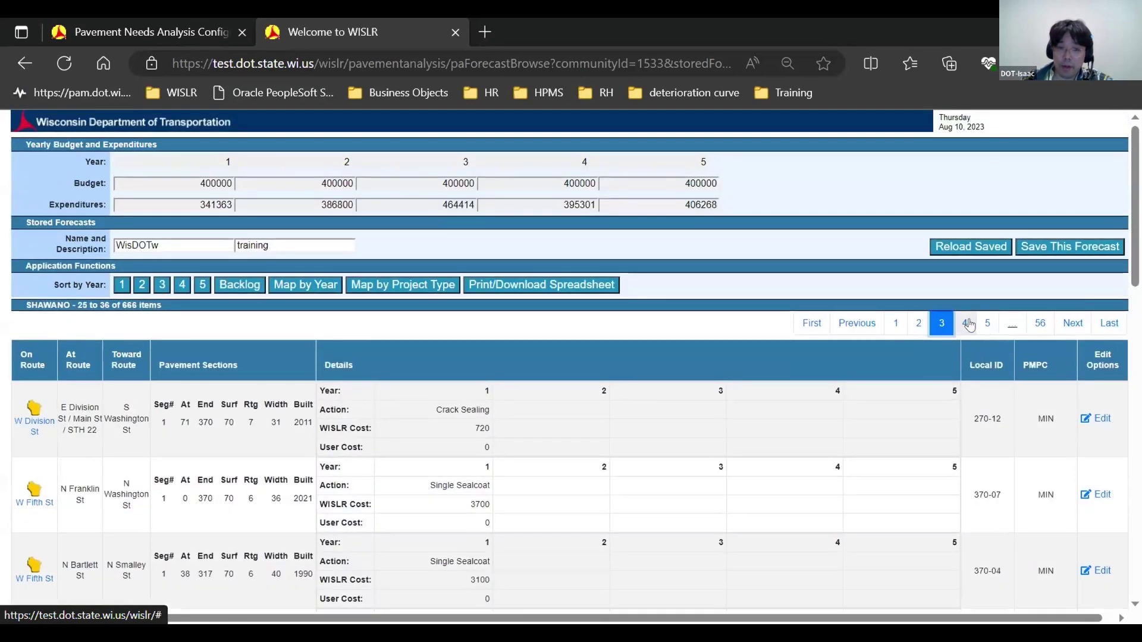
{"action": "left_click", "coordinate": [969, 324]}
{"action": "scroll", "coordinate": [870, 446], "scroll_direction": "down", "scroll_amount": 4}
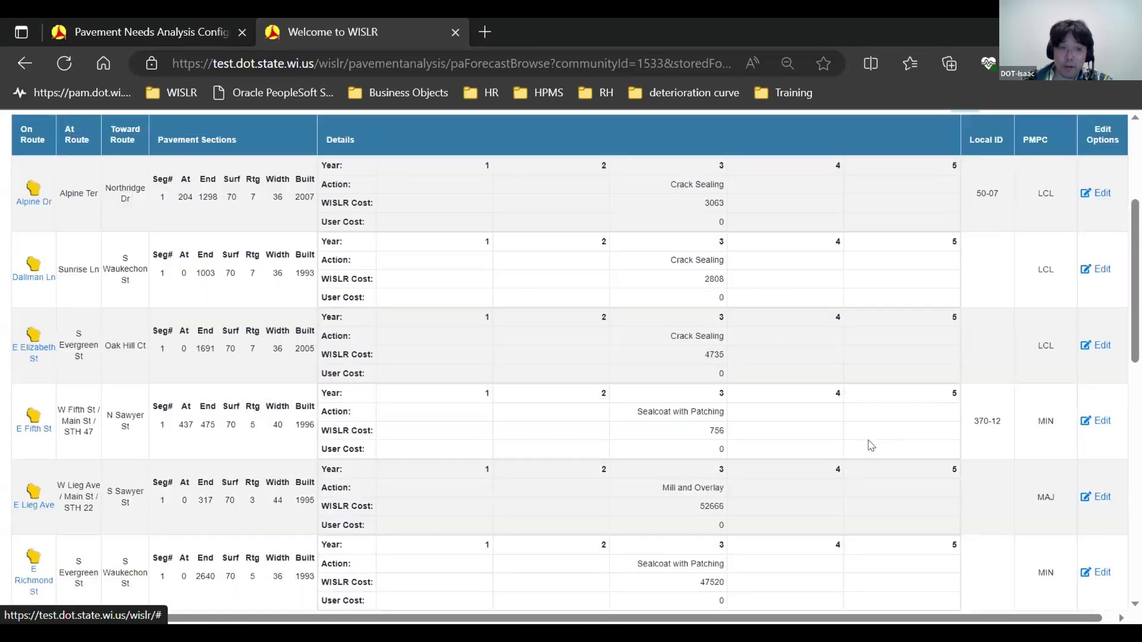
{"action": "scroll", "coordinate": [871, 446], "scroll_direction": "down", "scroll_amount": 10}
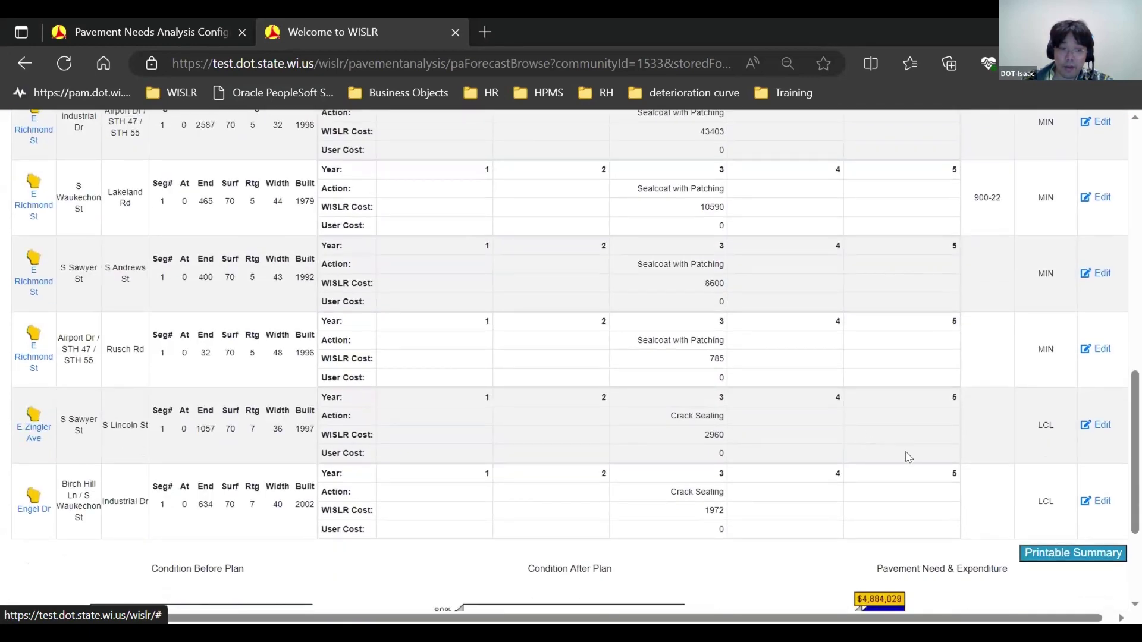
{"action": "scroll", "coordinate": [903, 458], "scroll_direction": "up", "scroll_amount": 12}
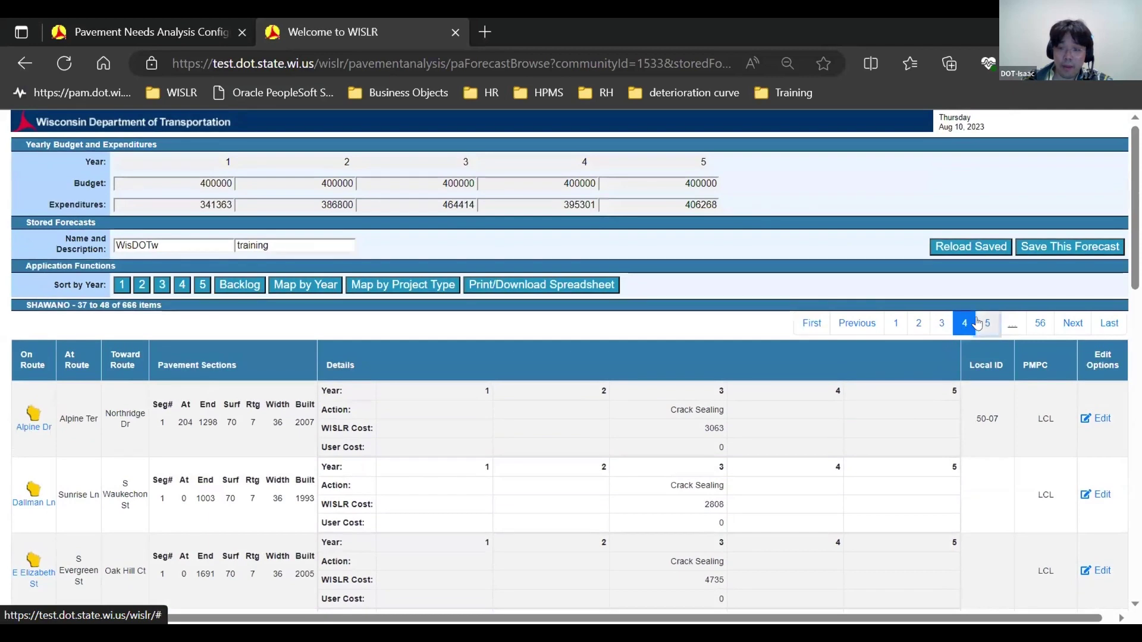
{"action": "left_click", "coordinate": [978, 323]}
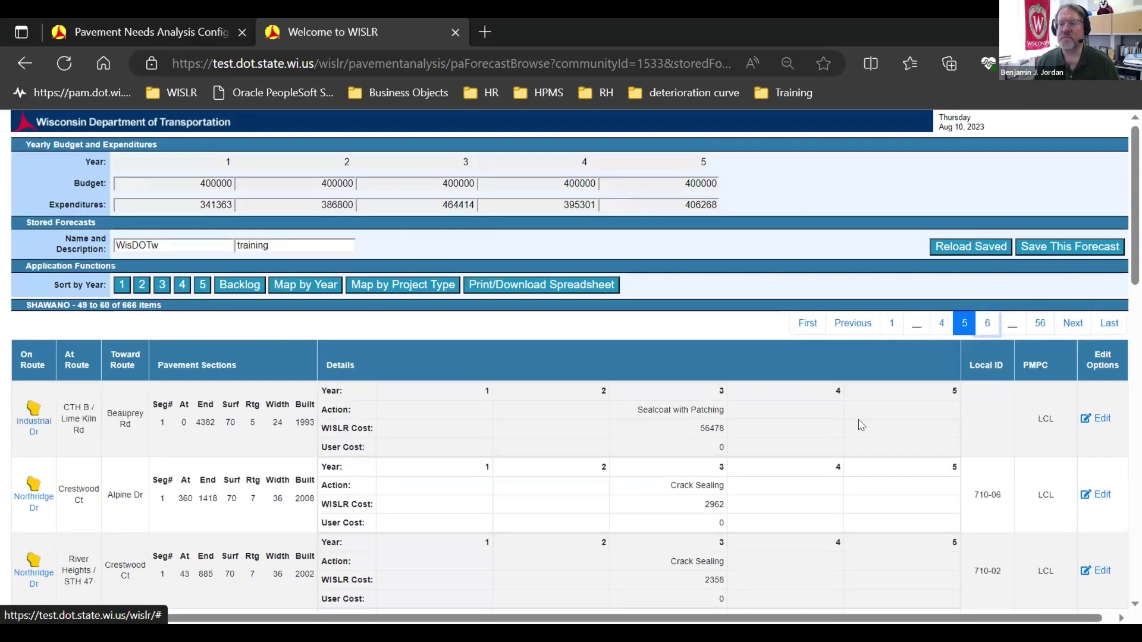